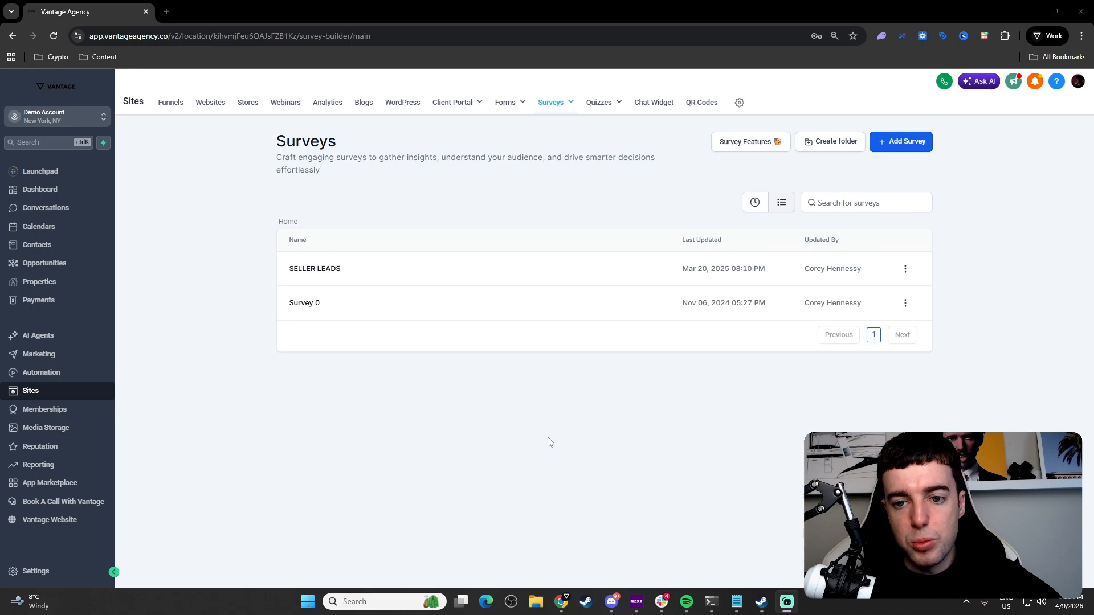
- Create a new survey from scratch and rename it LANDING PAGE SURVEY
left_click(894, 146)
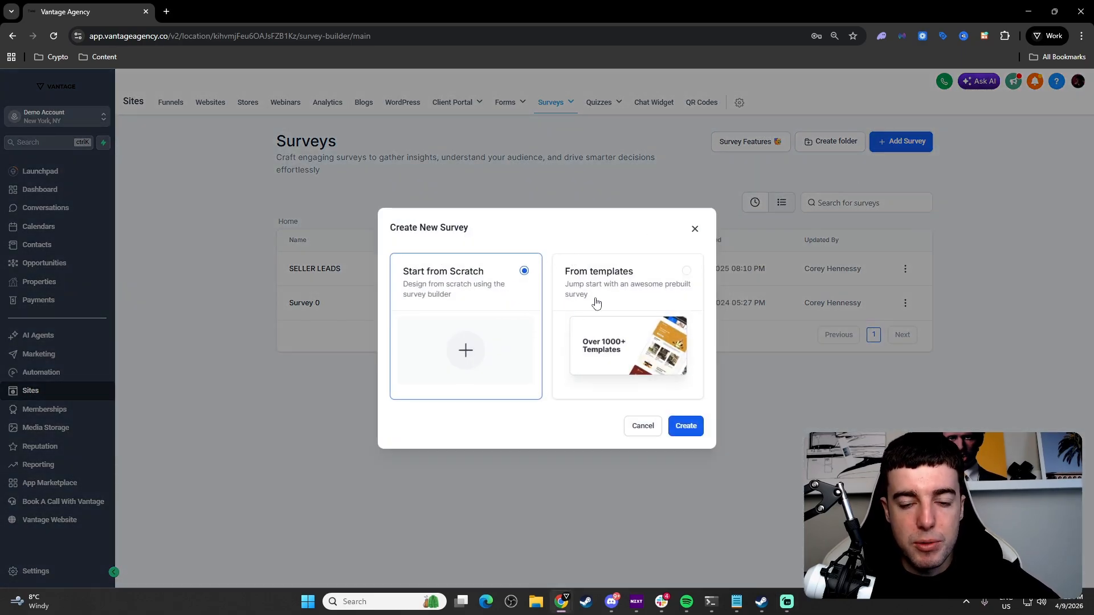
left_click(684, 436)
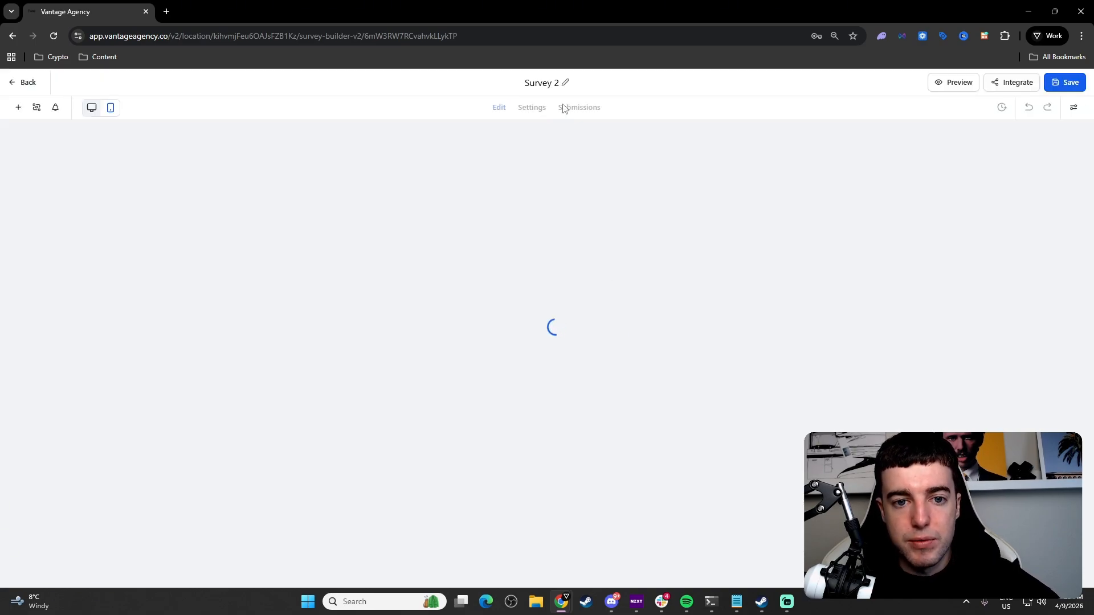
double_click(553, 83)
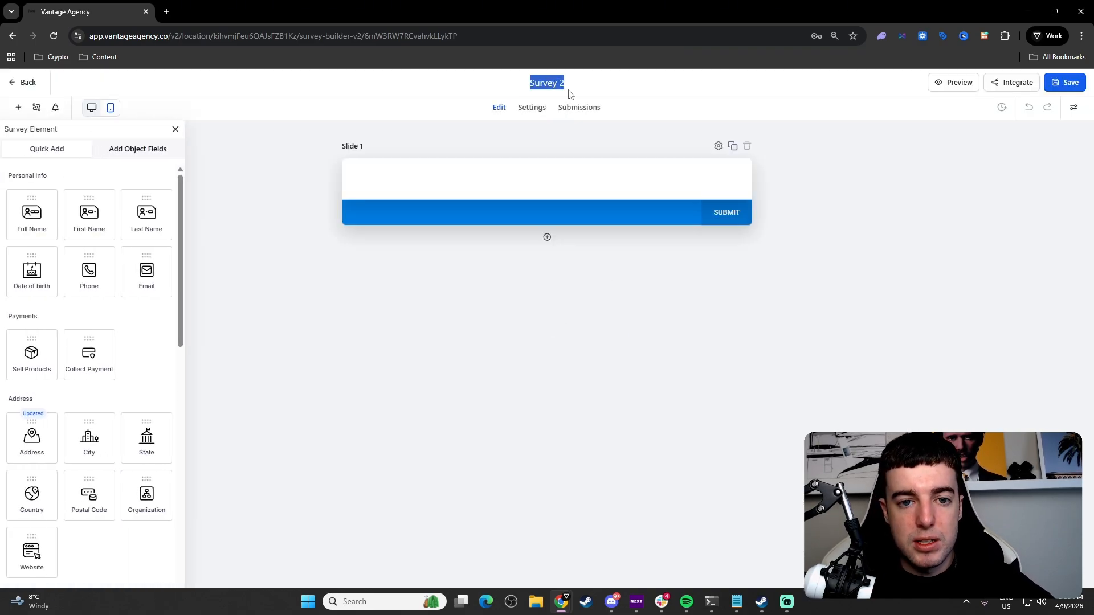
type("SA")
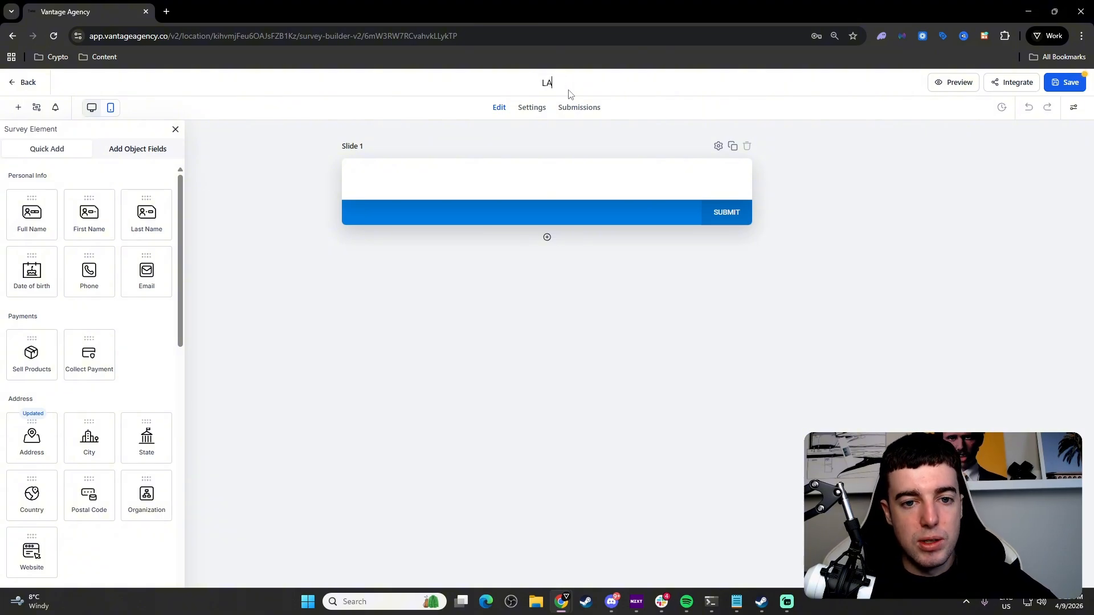
type("NDING PAGE SURVEY")
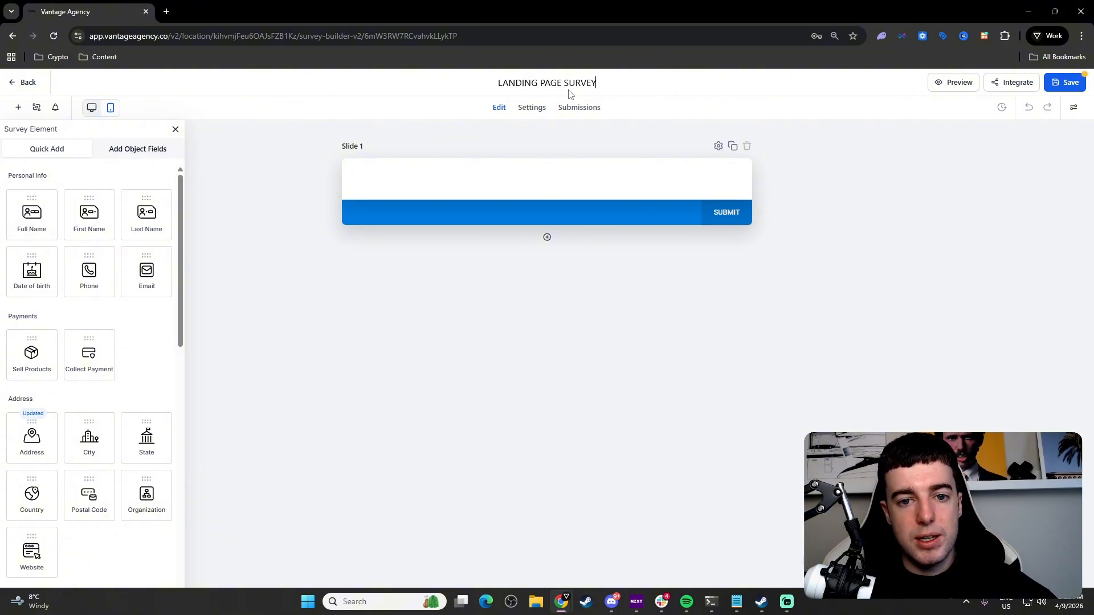
left_click(805, 164)
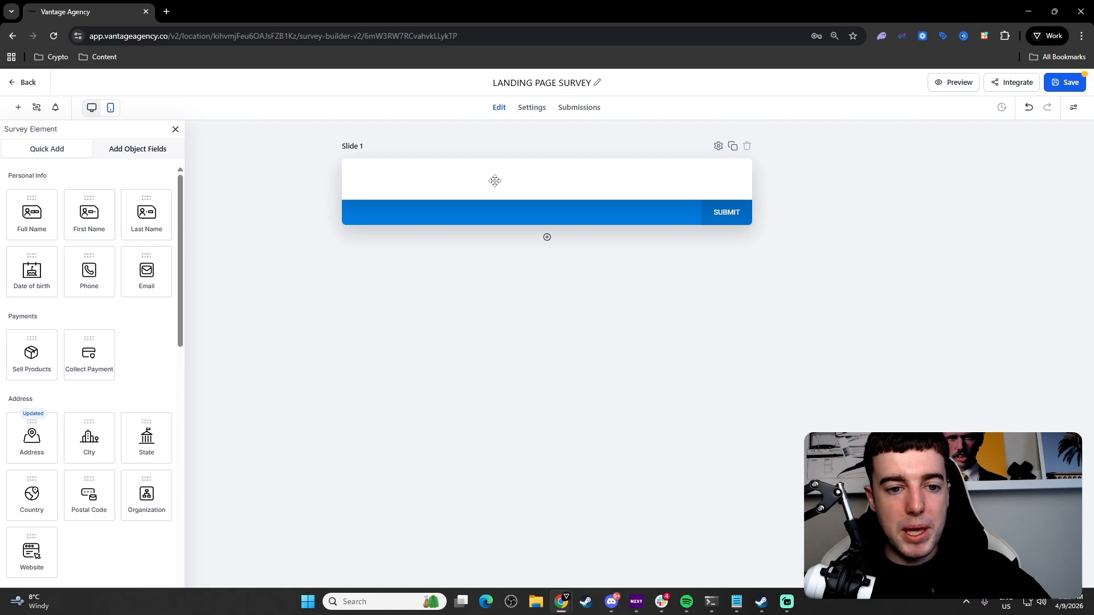
- Review the survey's layout style options and its settings for submission, pixel events and survey behaviour
left_click(1074, 108)
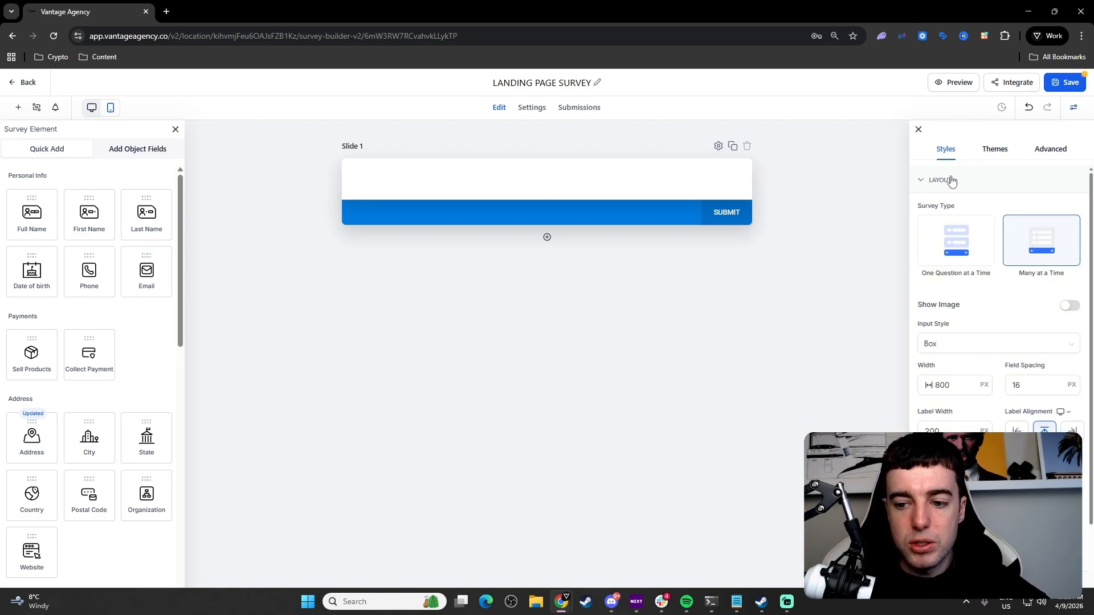
scroll(971, 296, "down", 3)
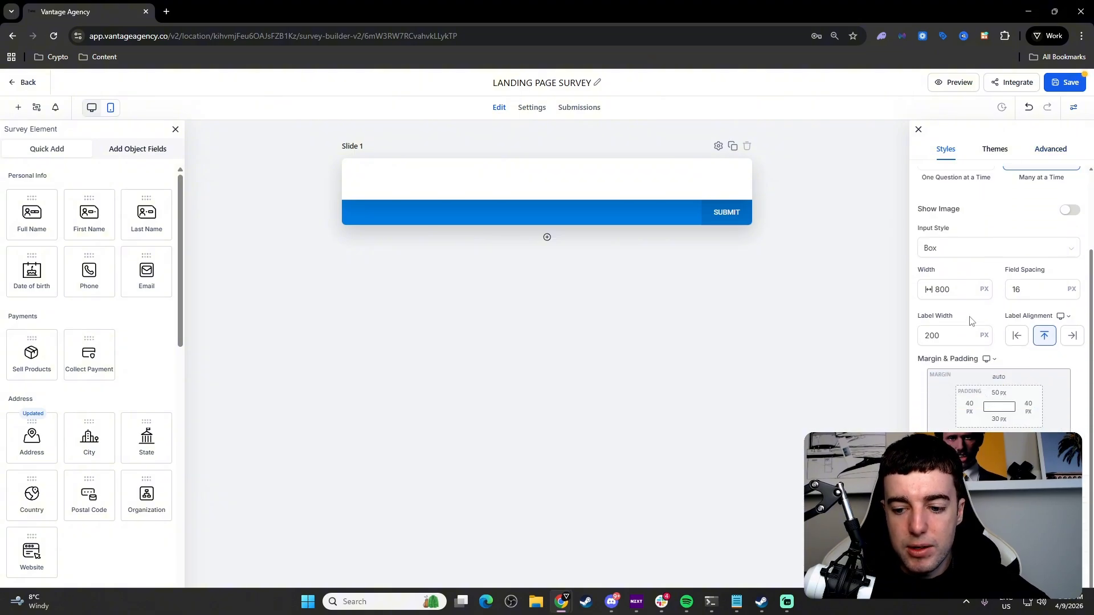
left_click(970, 296)
scroll(971, 296, "up", 3)
left_click(1074, 109)
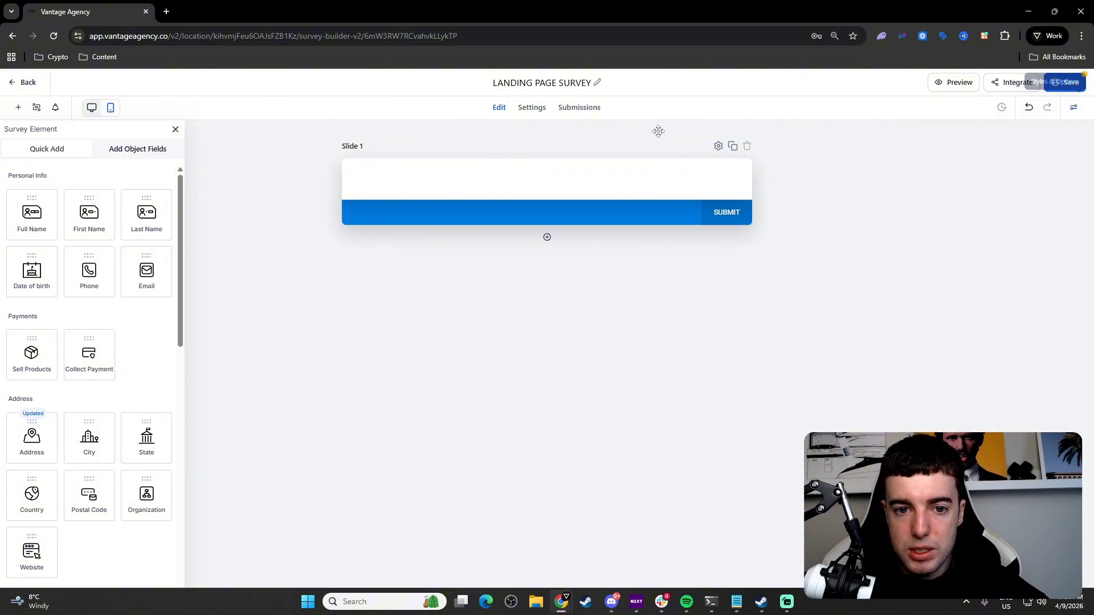
left_click(531, 108)
scroll(549, 283, "down", 15)
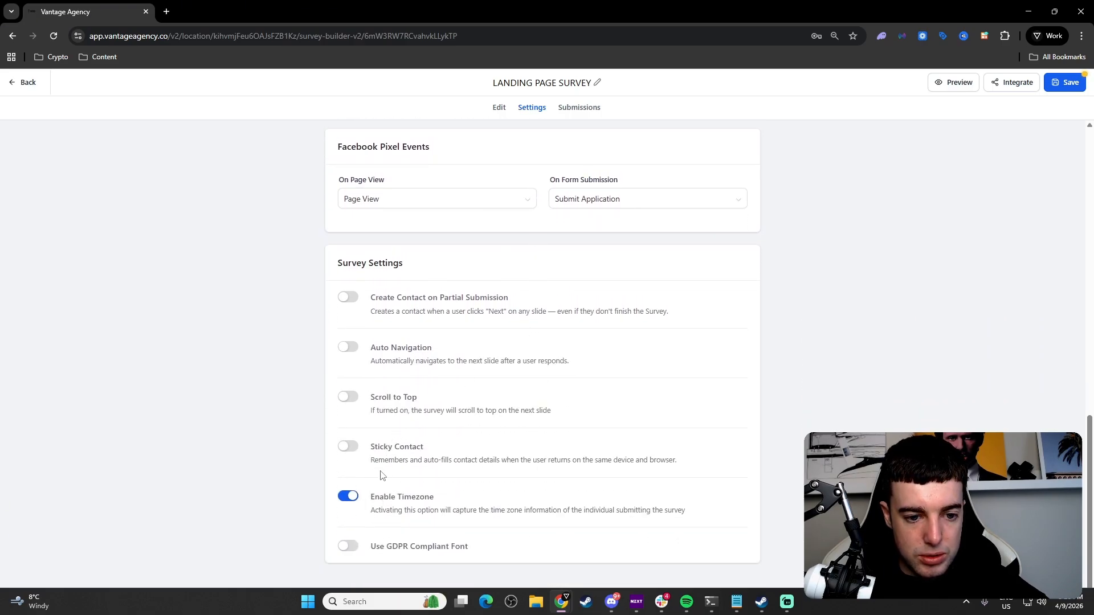
scroll(382, 476, "up", 12)
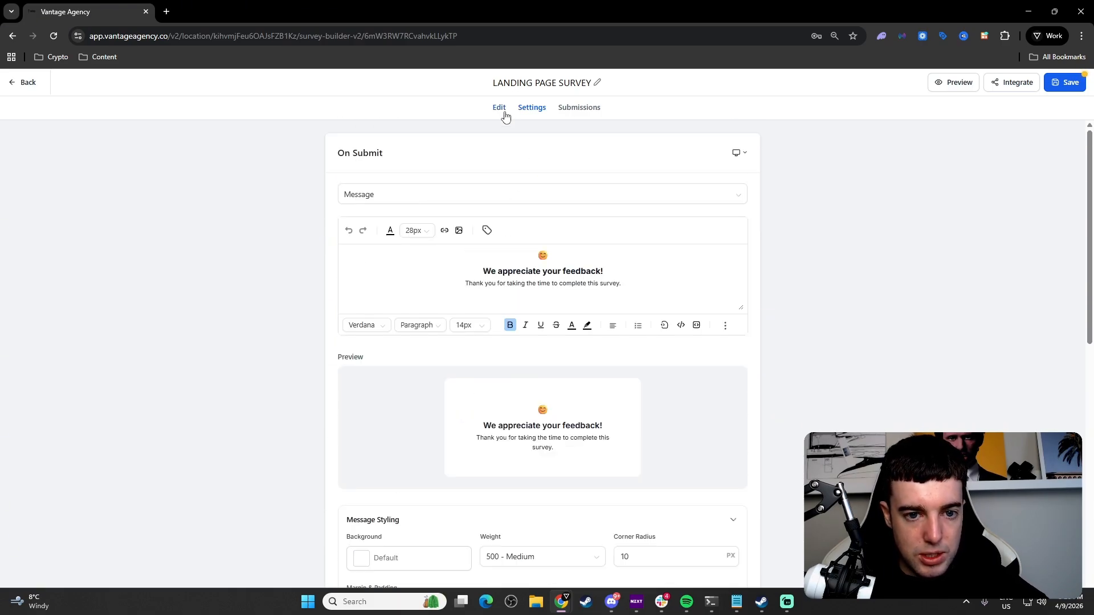
left_click(502, 110)
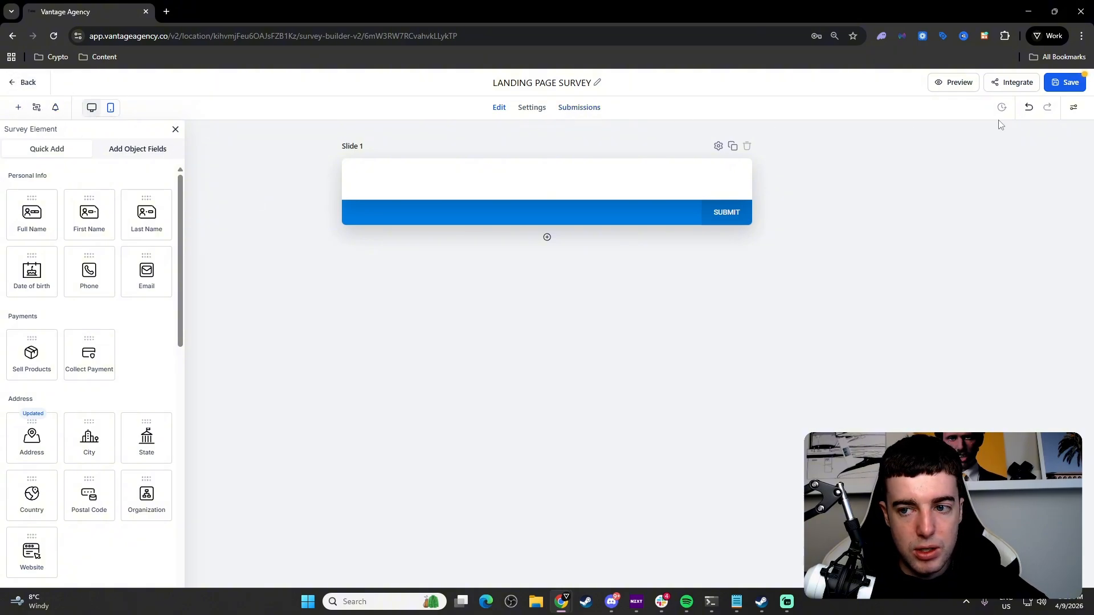
- Set the survey type to One Question at a Time and accept the conditional logic warning
left_click(1074, 107)
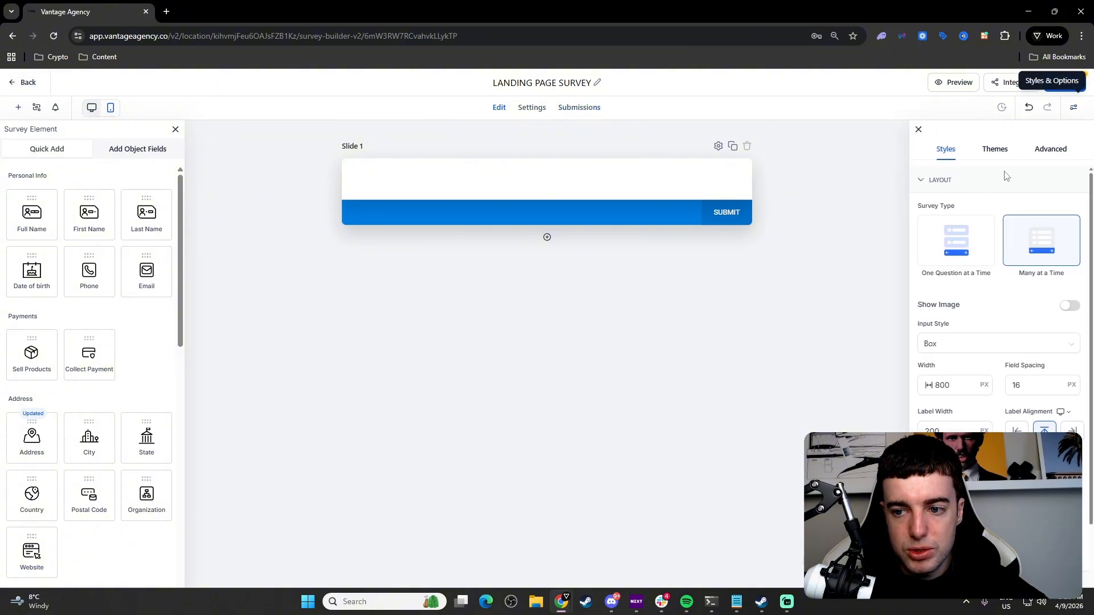
left_click(1063, 150)
scroll(1007, 325, "down", 3)
scroll(968, 257, "up", 3)
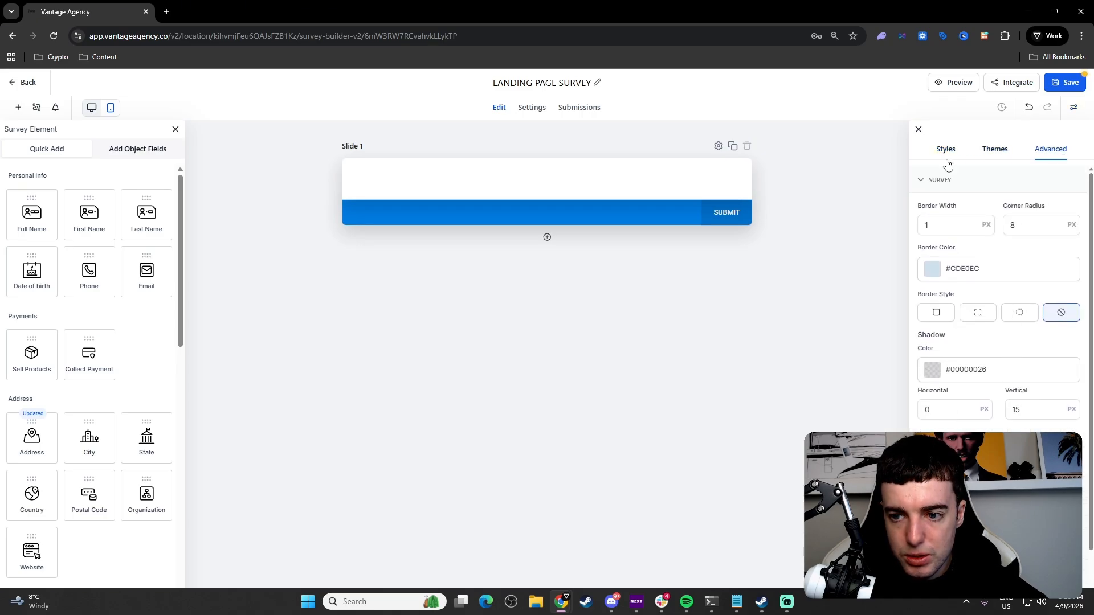
left_click(946, 161)
left_click(976, 263)
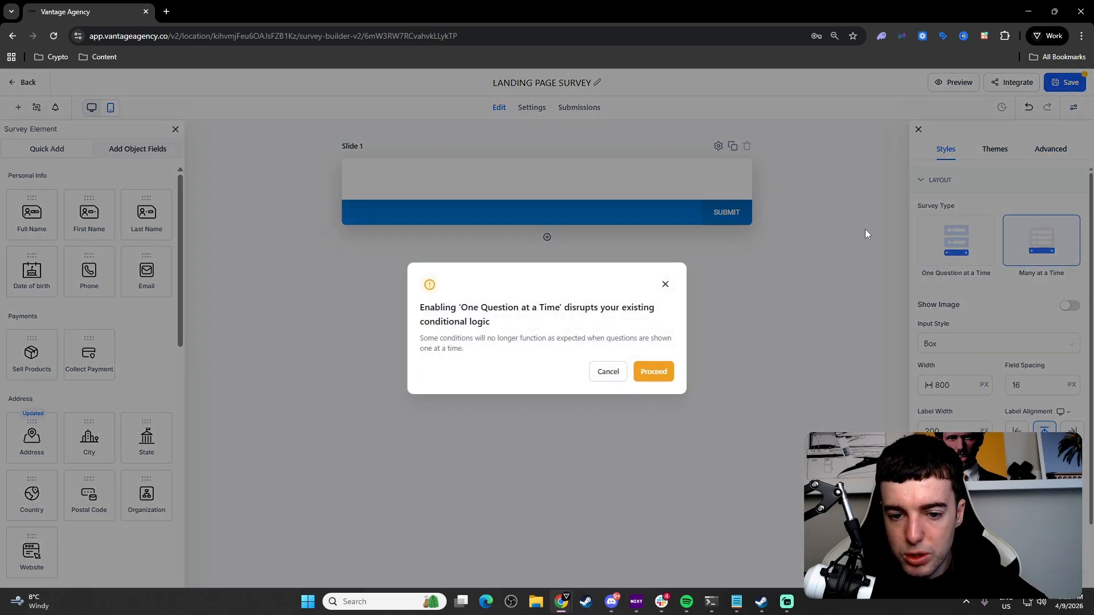
left_click(648, 374)
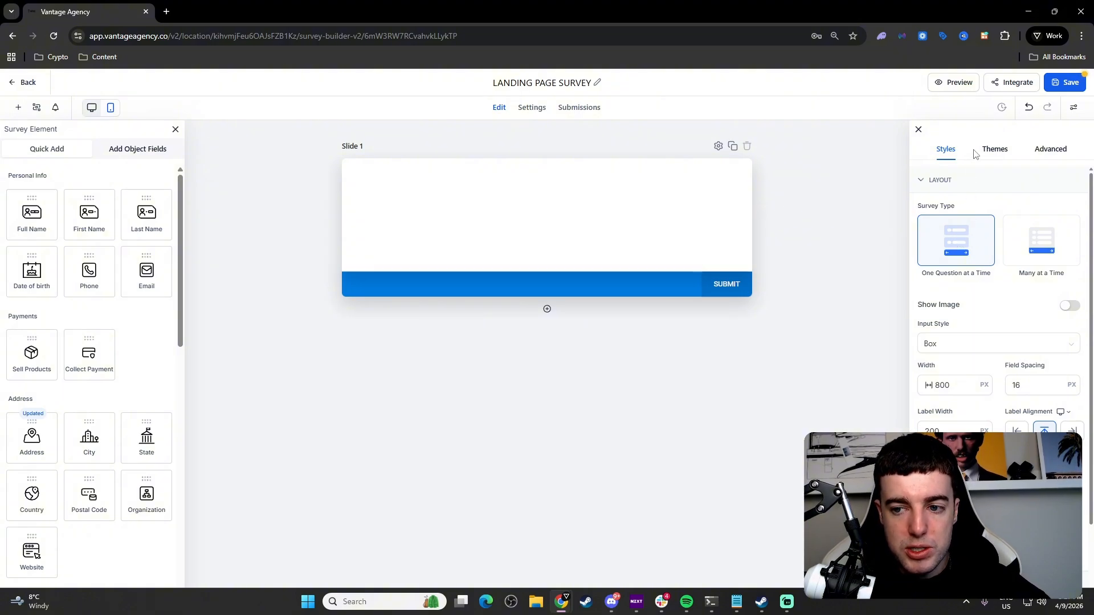
left_click_drag(91, 220, 470, 216)
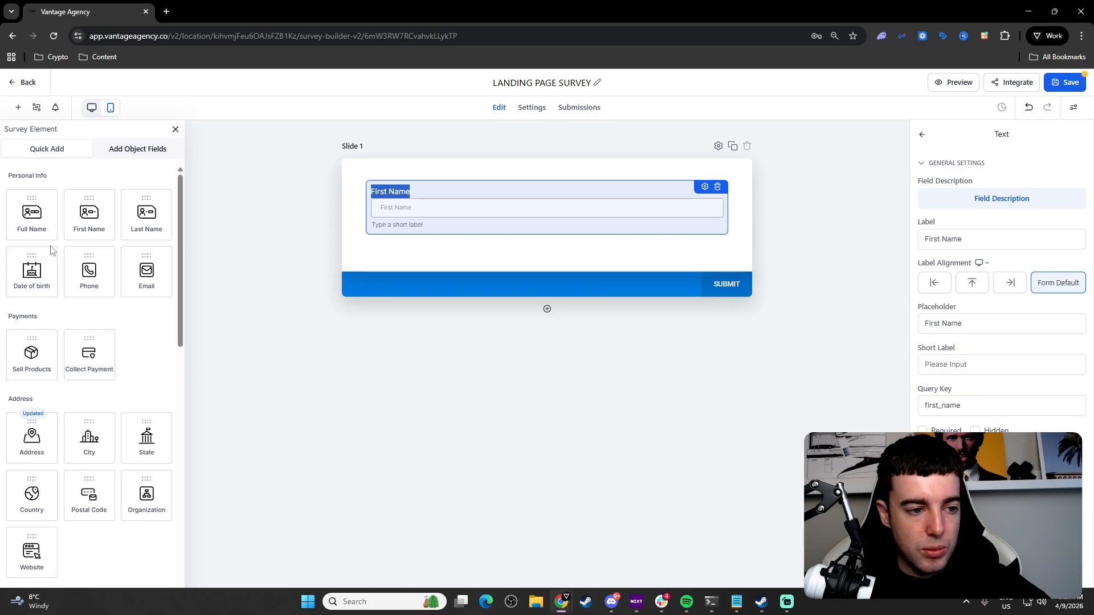
left_click(718, 187)
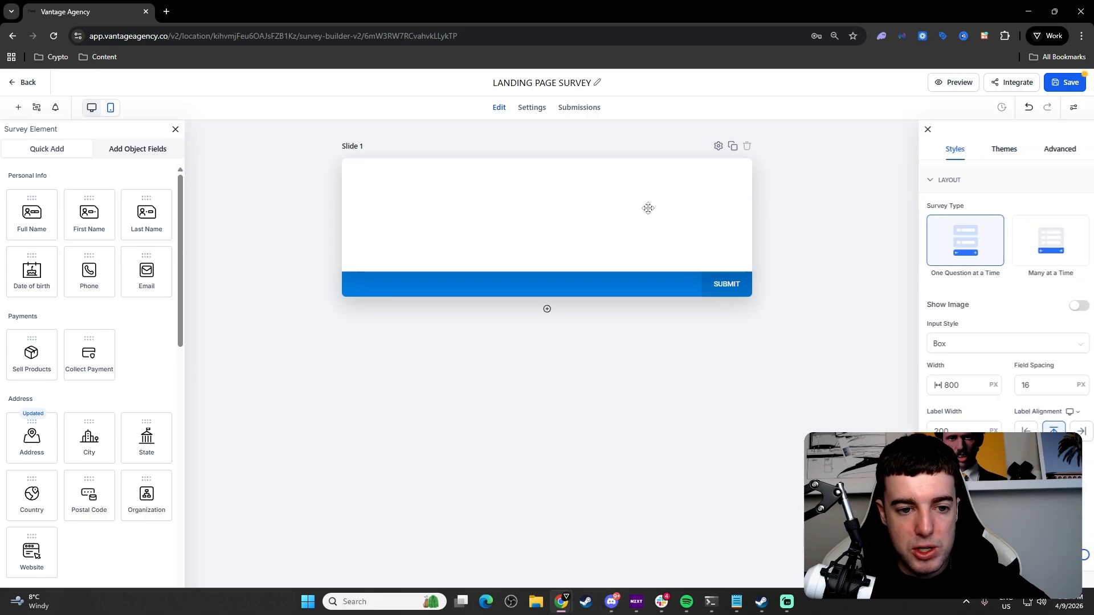
scroll(111, 280, "down", 2)
scroll(122, 301, "down", 5)
- Add the existing contact field "What is your budget for a new home?" to slide 1 and make it required
left_click(137, 149)
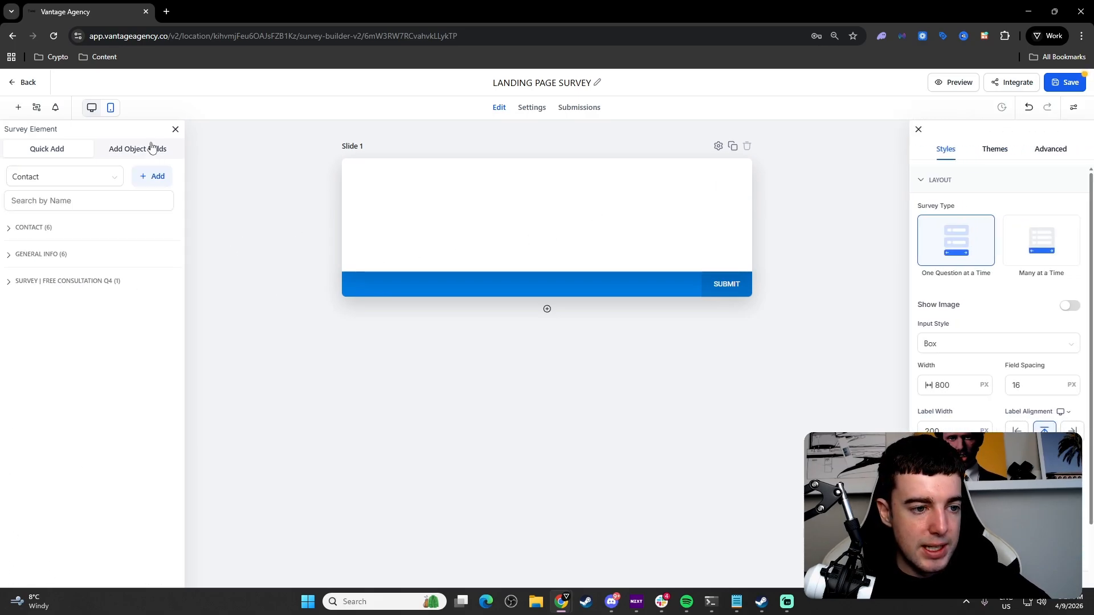
left_click(47, 228)
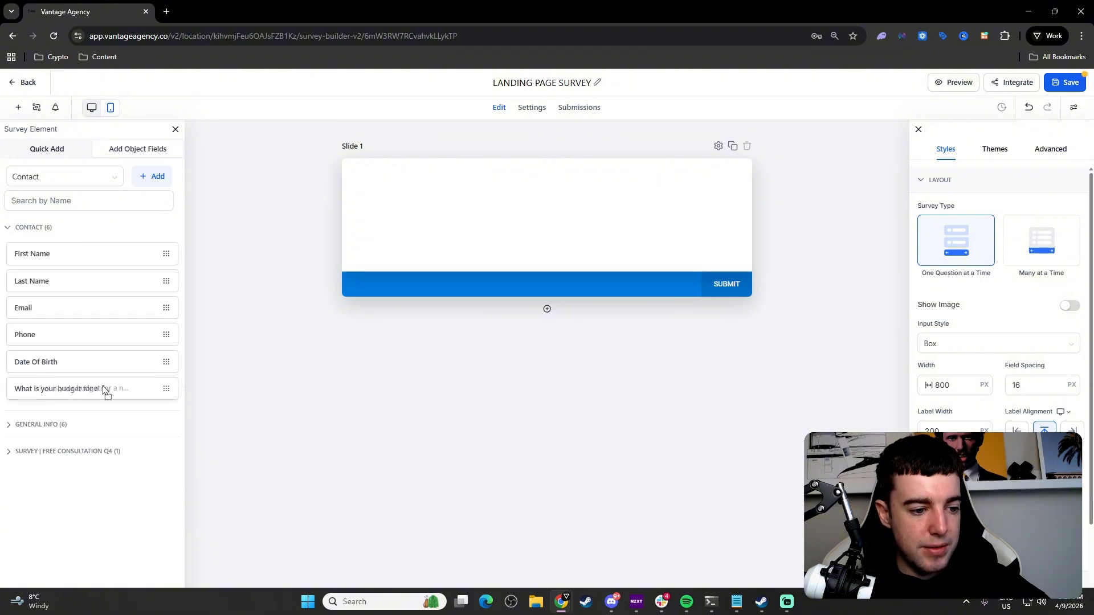
left_click_drag(108, 386, 493, 240)
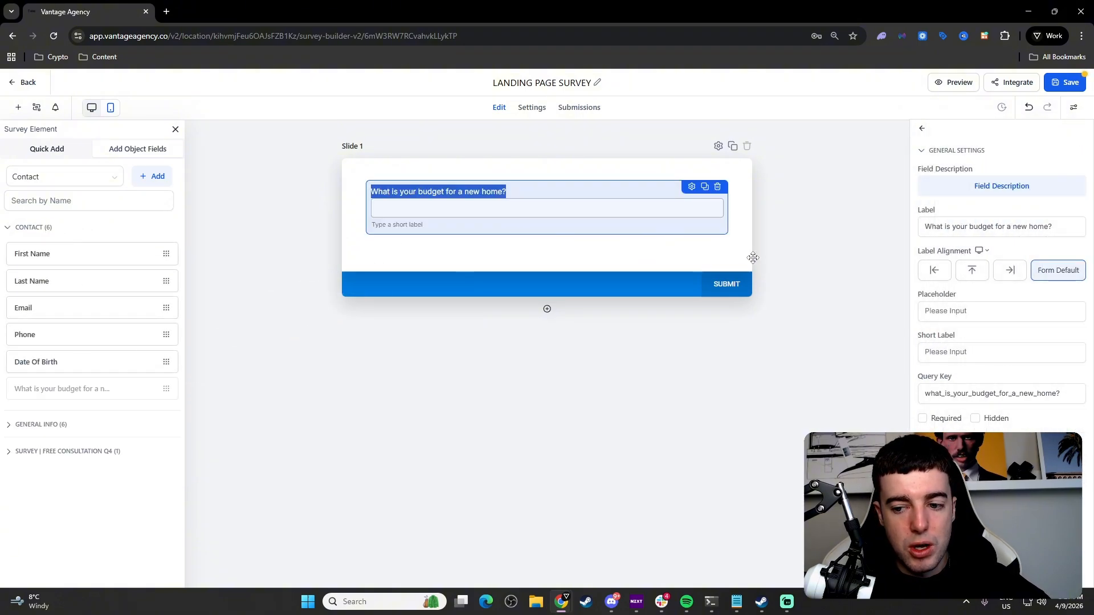
left_click(923, 419)
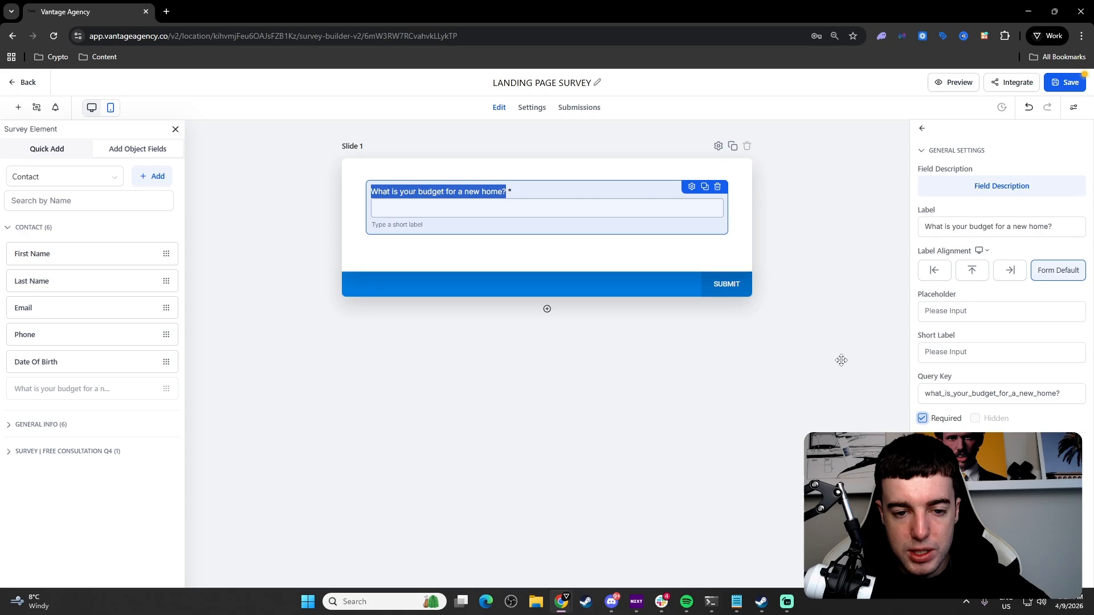
left_click(632, 249)
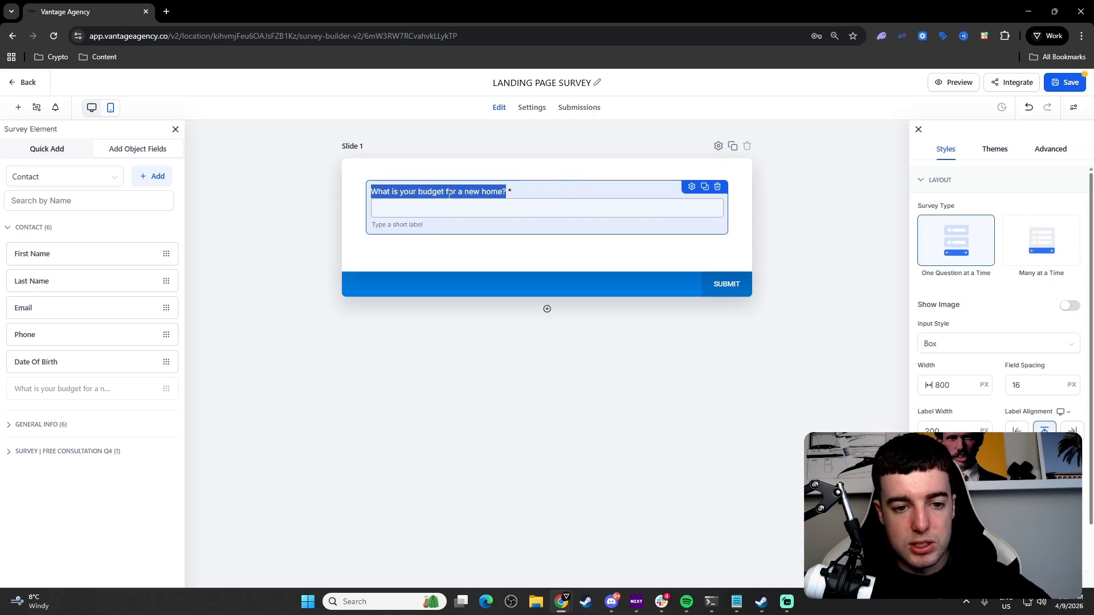
left_click(593, 254)
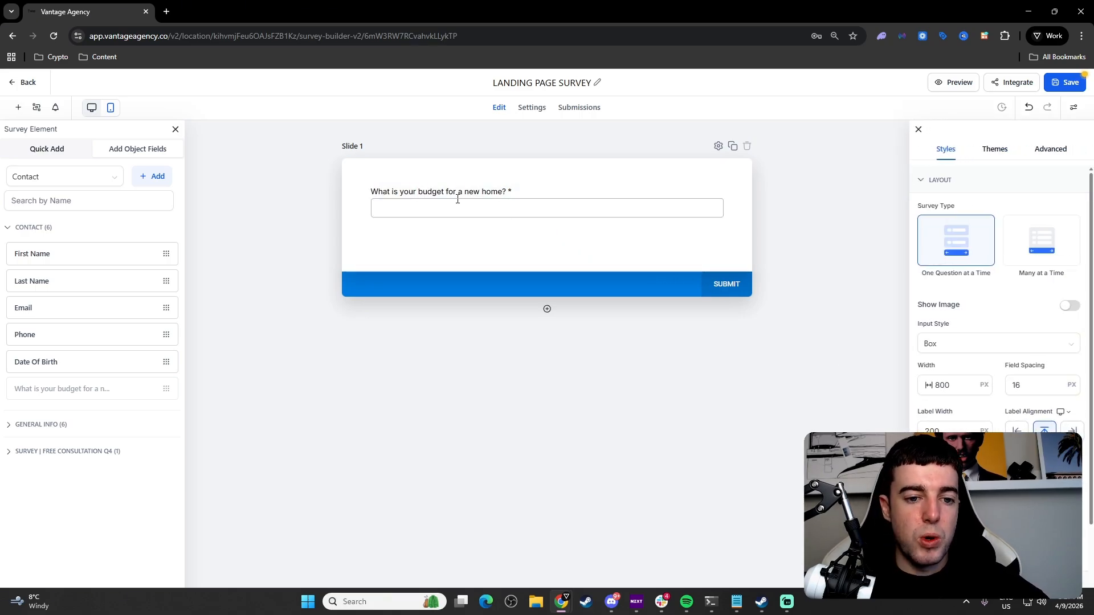
left_click(534, 194)
- Add a second slide after the budget question and place a First Name field on it
left_click(547, 308)
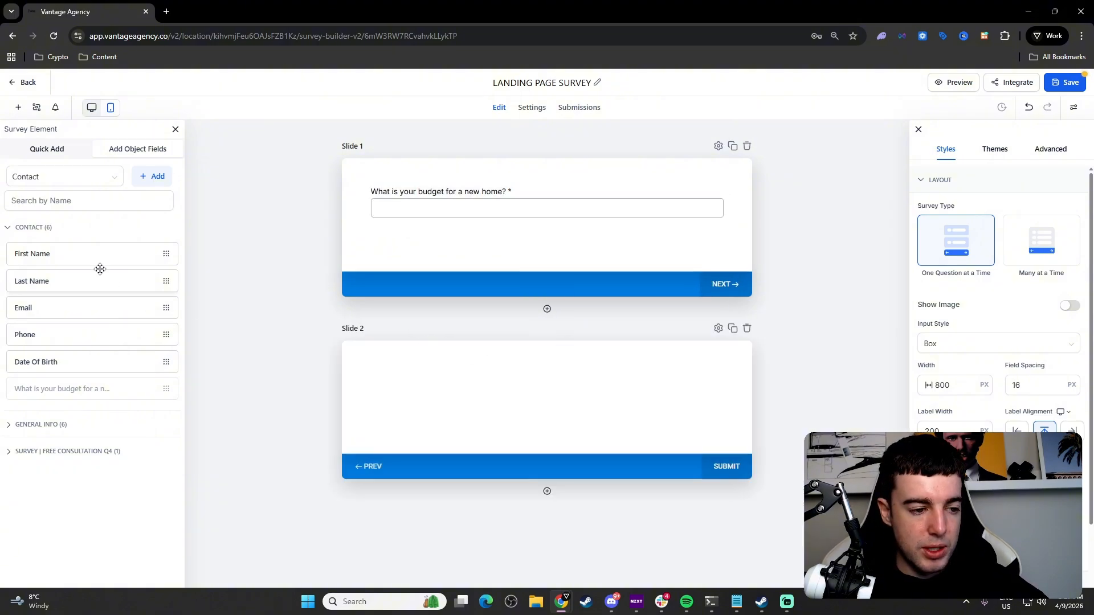
left_click(73, 151)
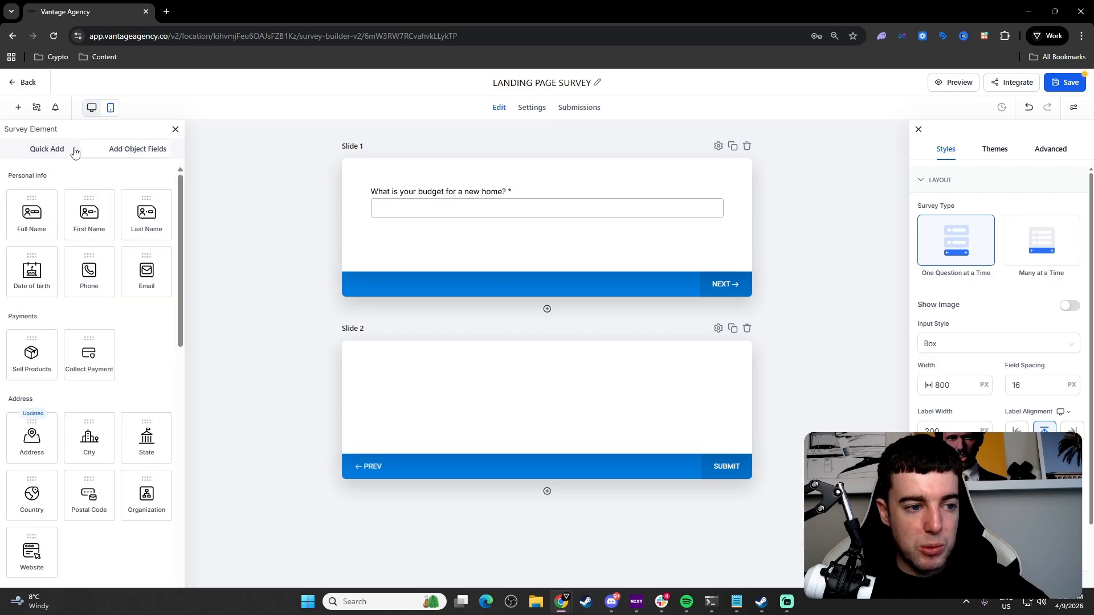
scroll(152, 336, "down", 5)
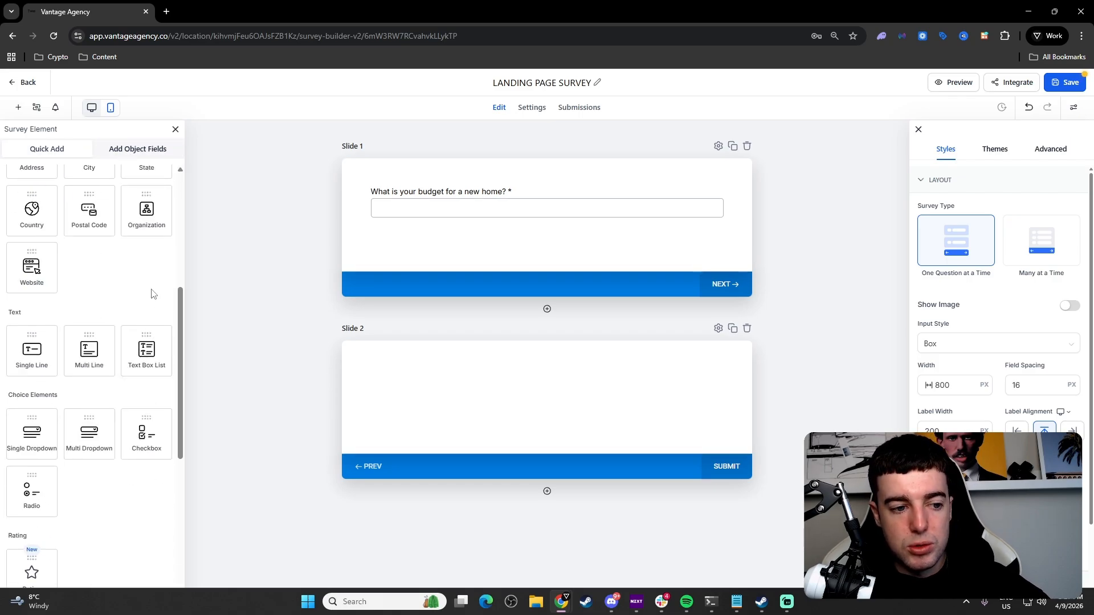
scroll(152, 288, "up", 5)
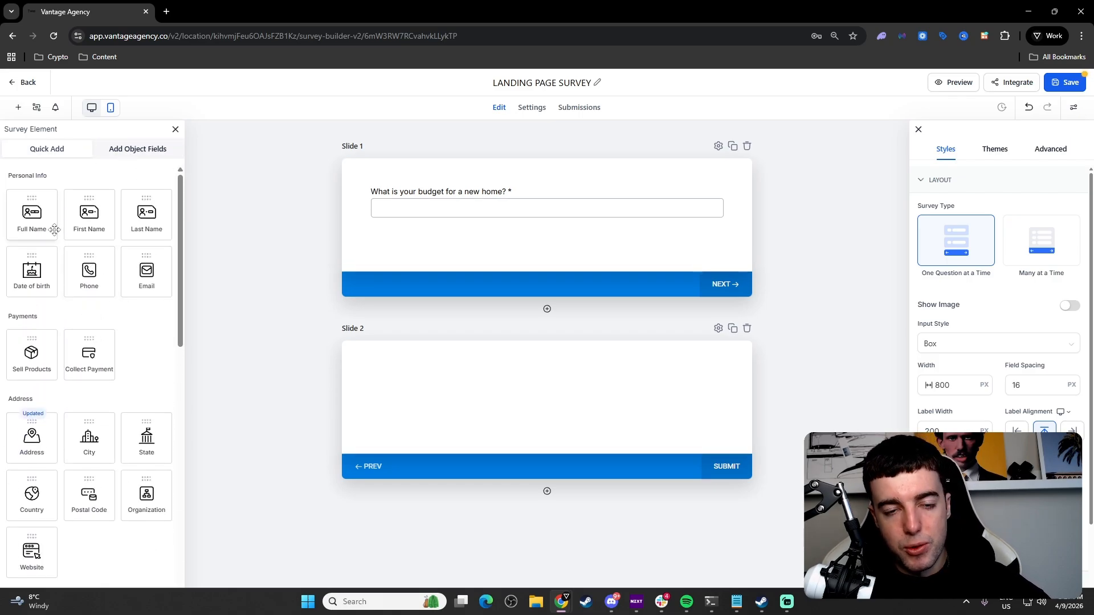
left_click_drag(38, 222, 449, 386)
- Add a third slide with a Last Name field and a fourth slide with an Email field
left_click(549, 491)
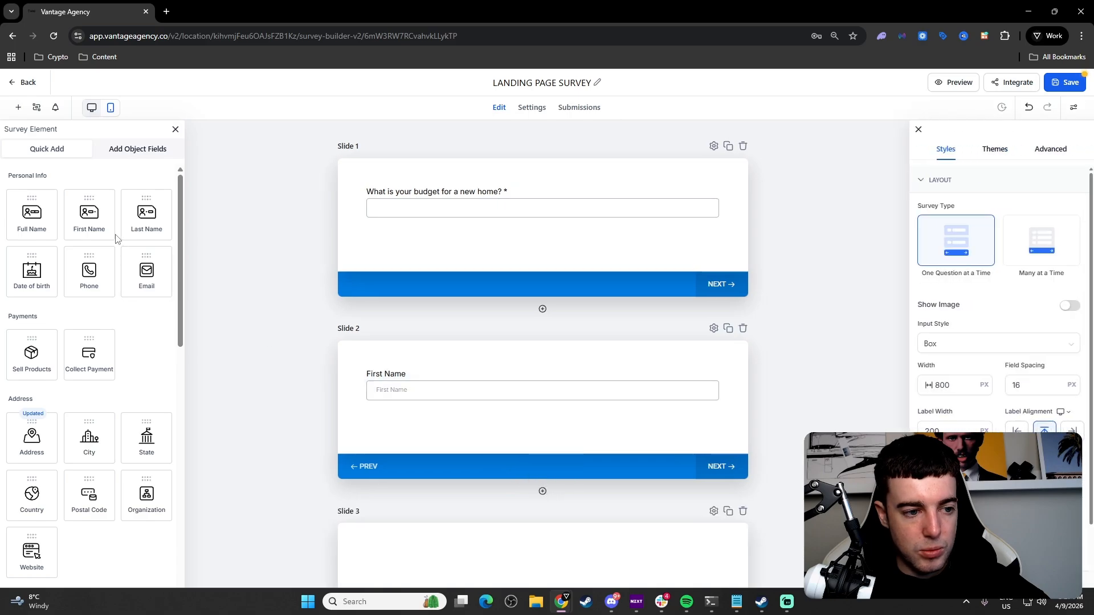
left_click_drag(147, 219, 461, 521)
scroll(461, 521, "down", 3)
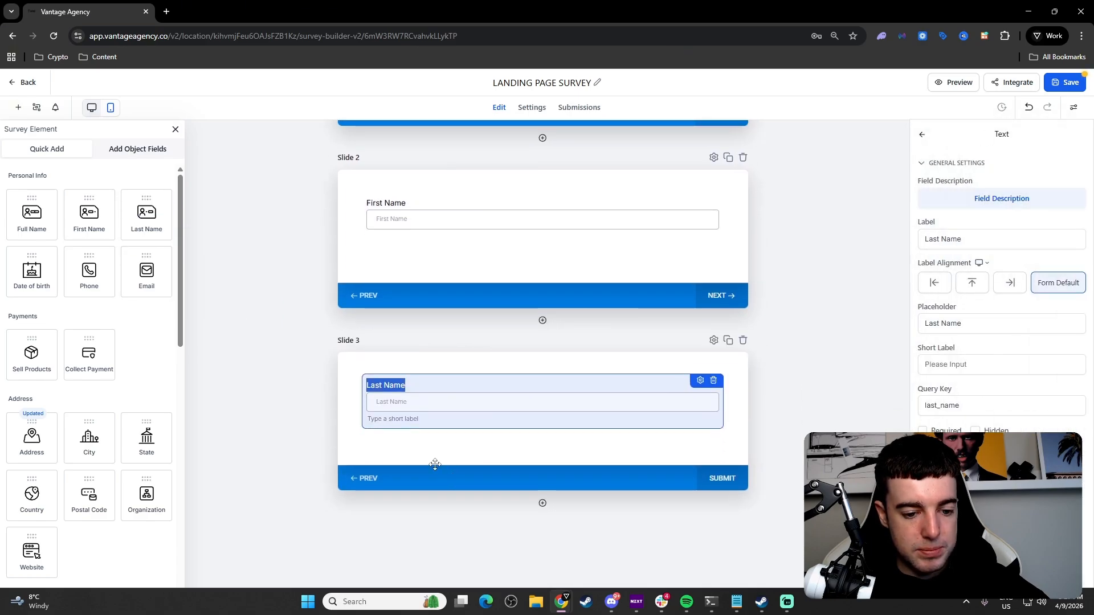
left_click(543, 503)
left_click_drag(146, 270, 477, 548)
scroll(477, 549, "down", 2)
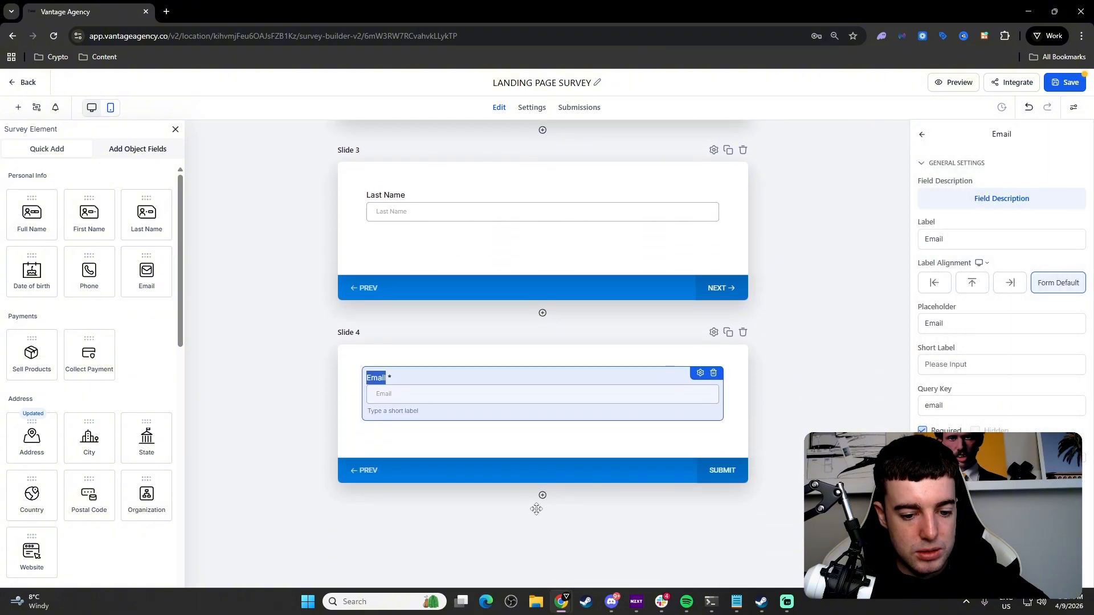
- Add a fifth slide after the email slide and place a Phone field on it
left_click(543, 495)
scroll(149, 312, "down", 5)
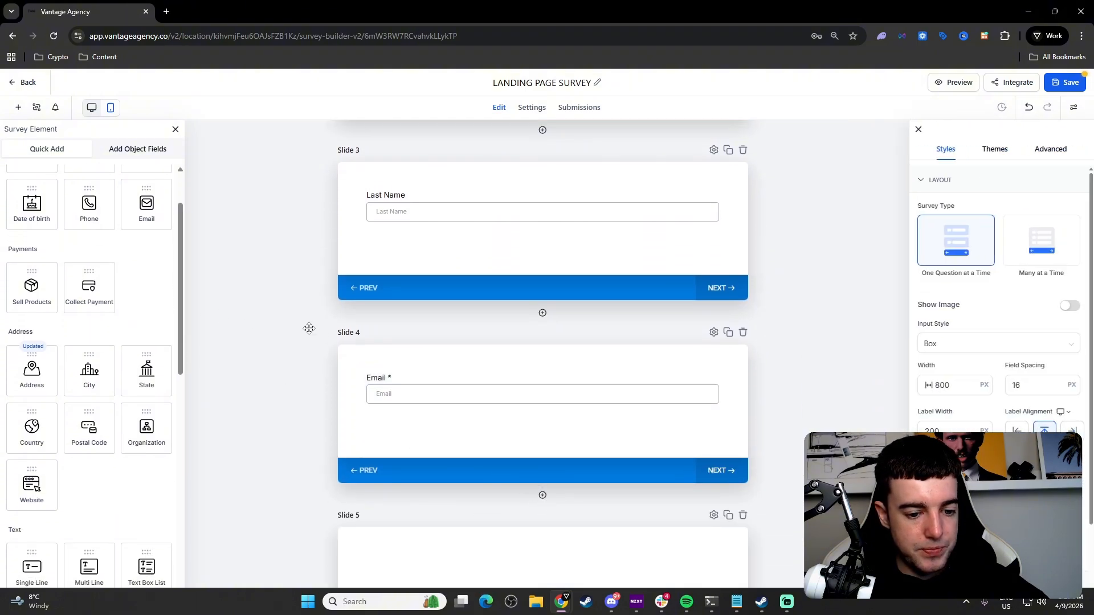
scroll(149, 312, "up", 5)
left_click_drag(89, 271, 516, 564)
- Make the Last Name field on slide 3 and the First Name field on slide 2 required
scroll(399, 342, "up", 7)
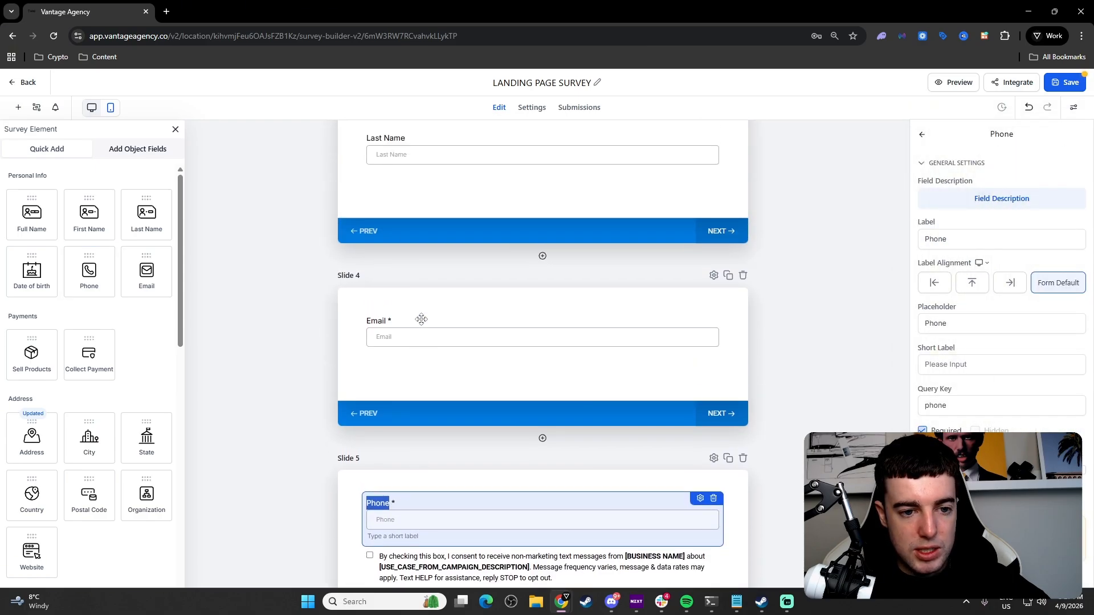
left_click(511, 395)
left_click(477, 367)
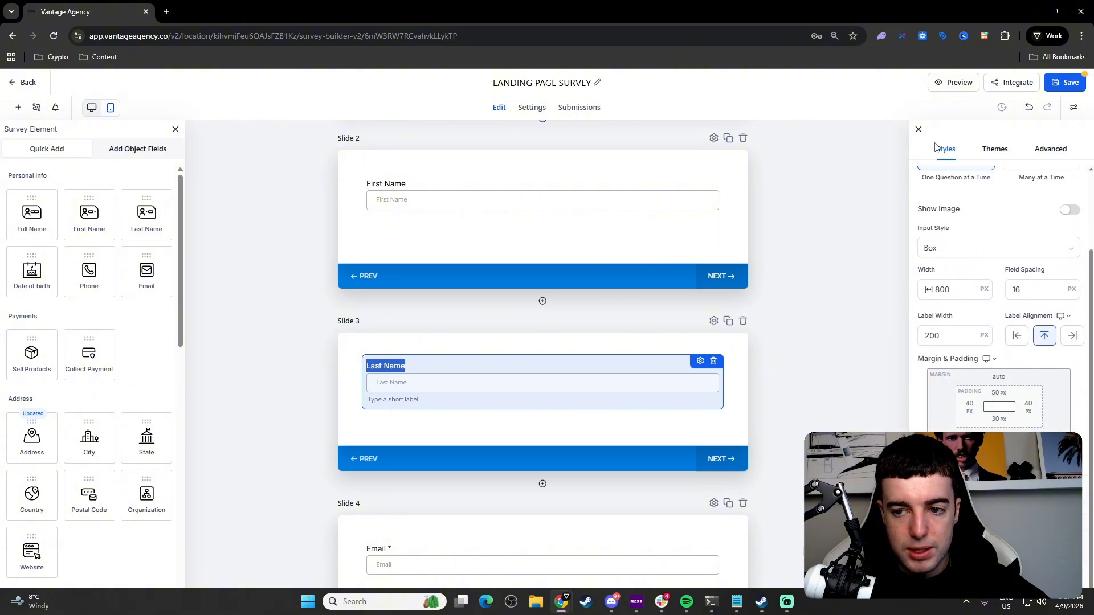
left_click(701, 361)
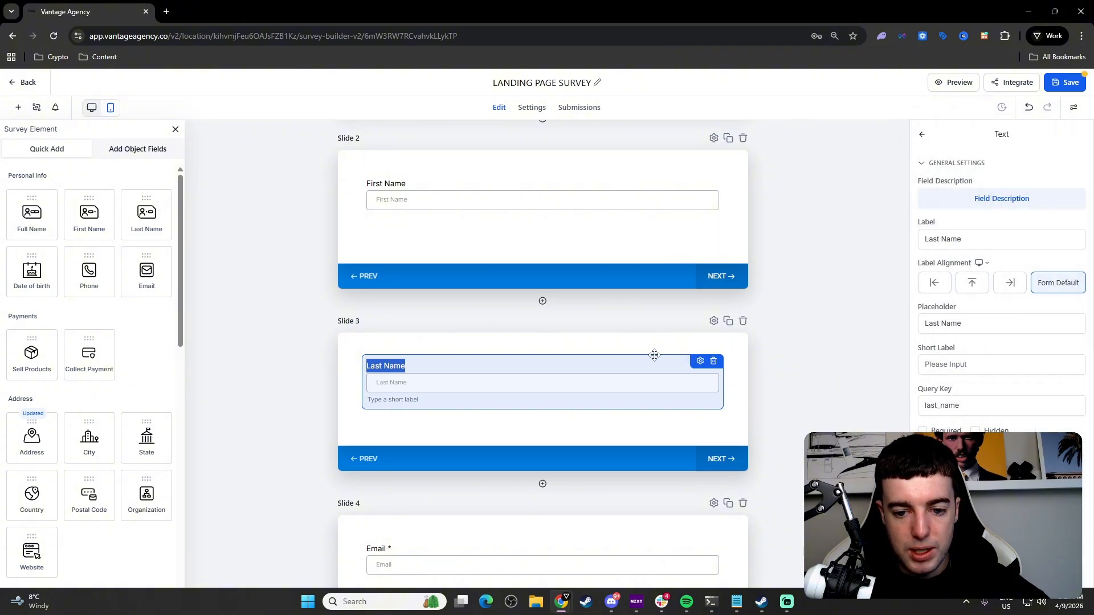
scroll(690, 365, "up", 3)
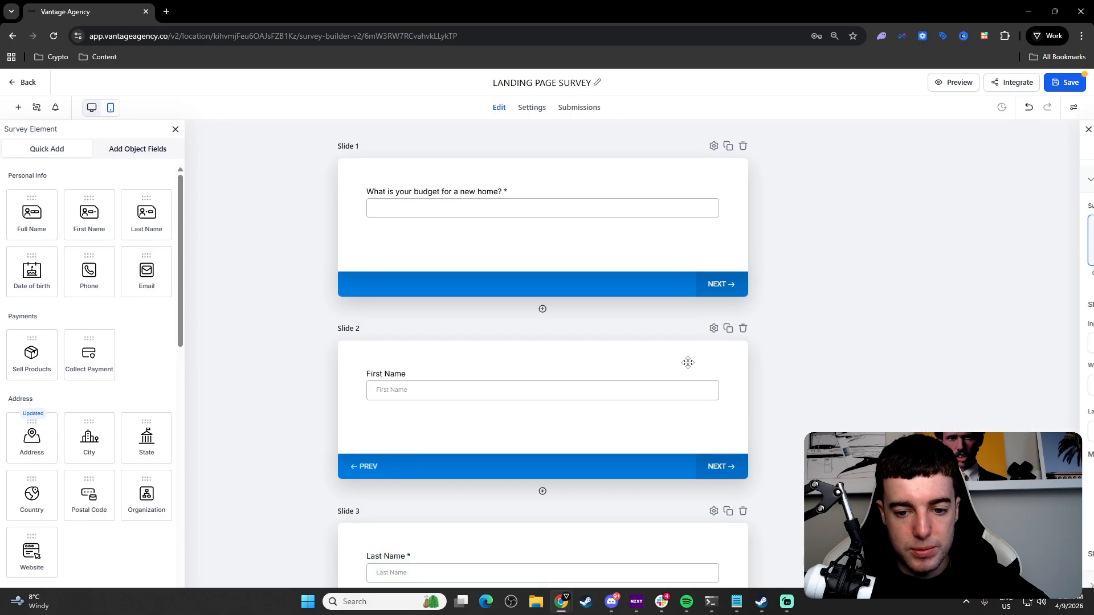
left_click(694, 373)
left_click(701, 370)
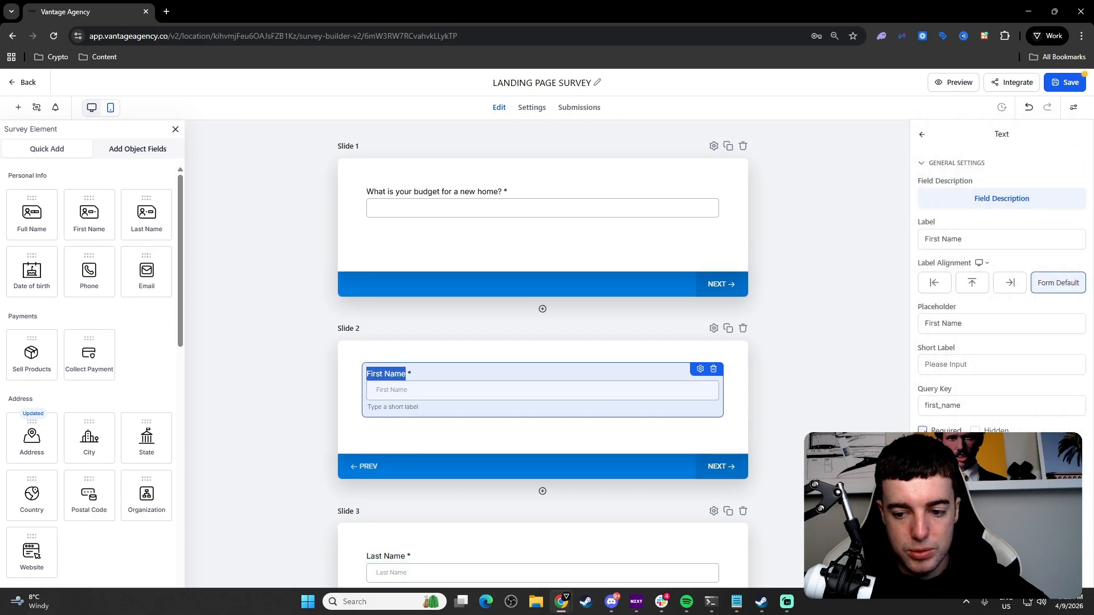
- Review the fields on all five slides, checking the budget question's required setting and the available survey elements
scroll(570, 342, "down", 2)
scroll(570, 342, "up", 2)
left_click(553, 188)
scroll(573, 347, "down", 1)
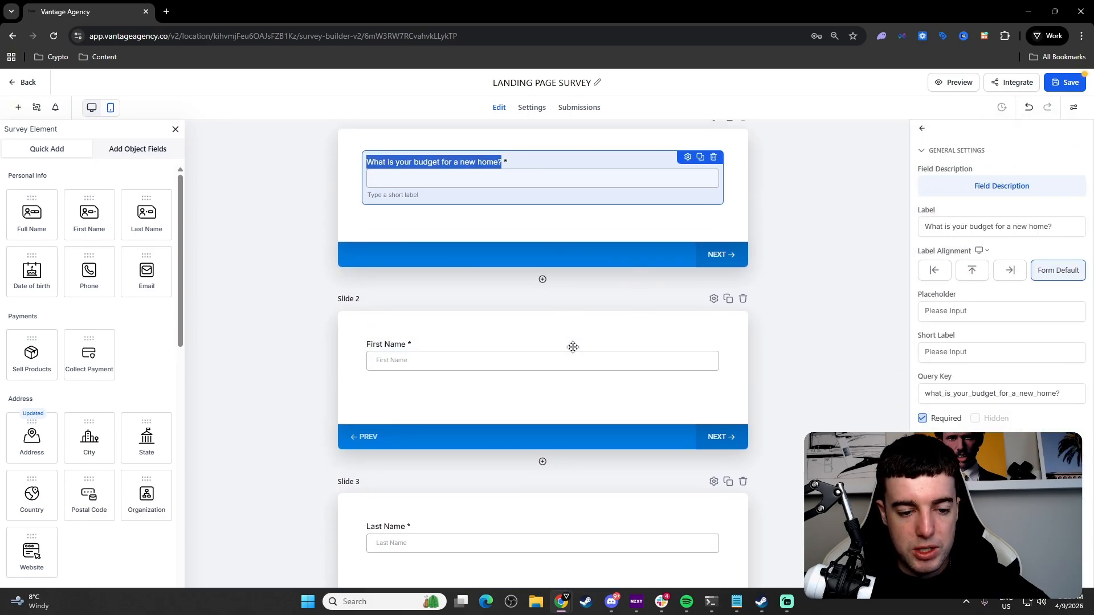
scroll(573, 347, "down", 5)
scroll(570, 349, "up", 5)
scroll(542, 354, "down", 3)
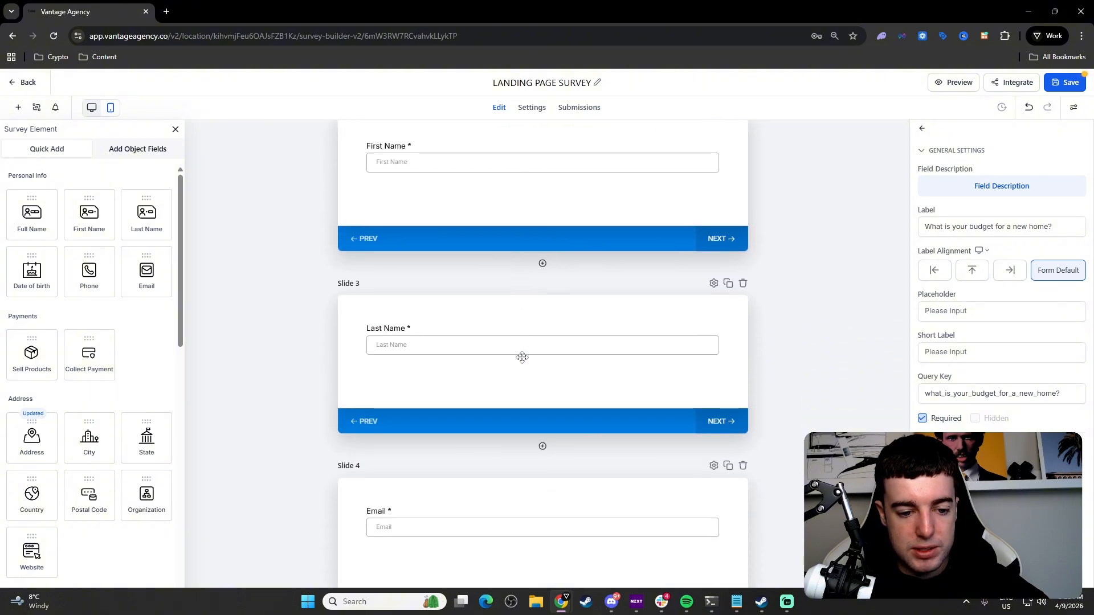
scroll(522, 357, "down", 7)
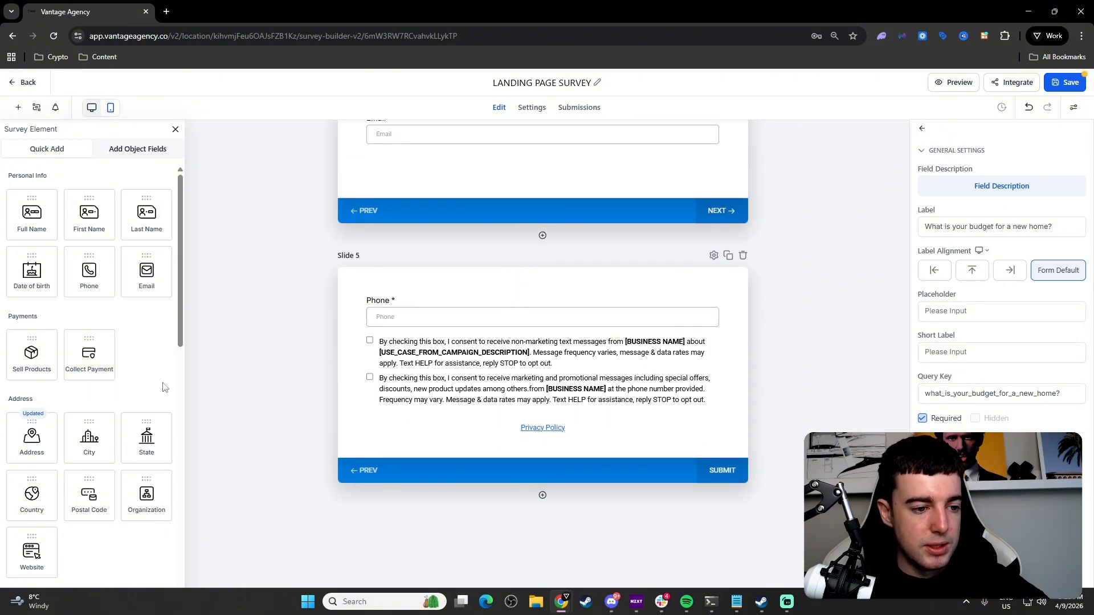
scroll(165, 388, "down", 5)
scroll(352, 433, "up", 6)
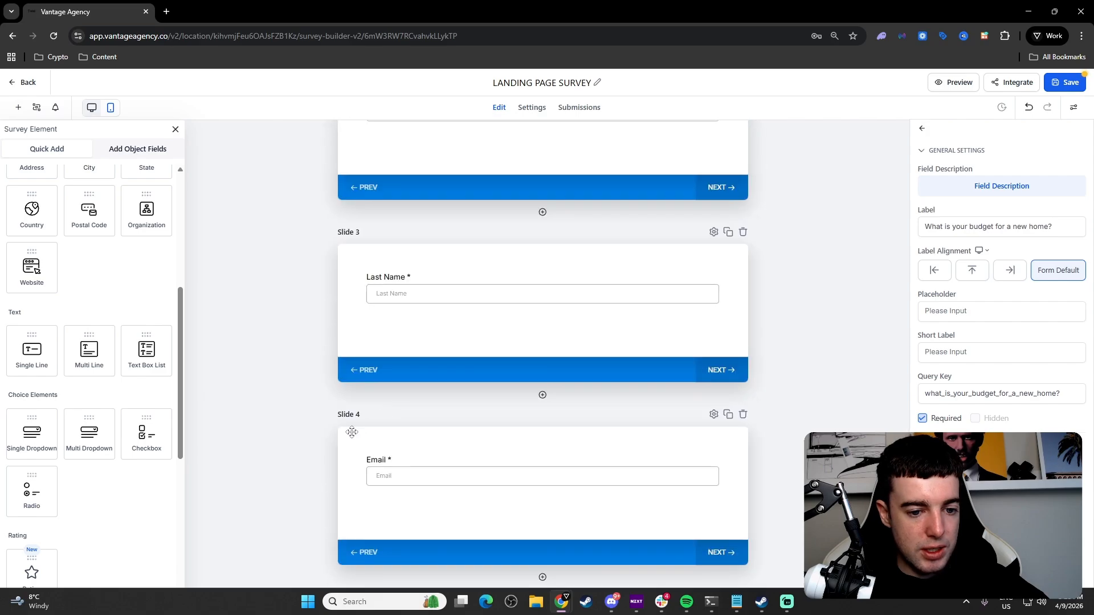
scroll(393, 443, "down", 3)
scroll(545, 418, "down", 3)
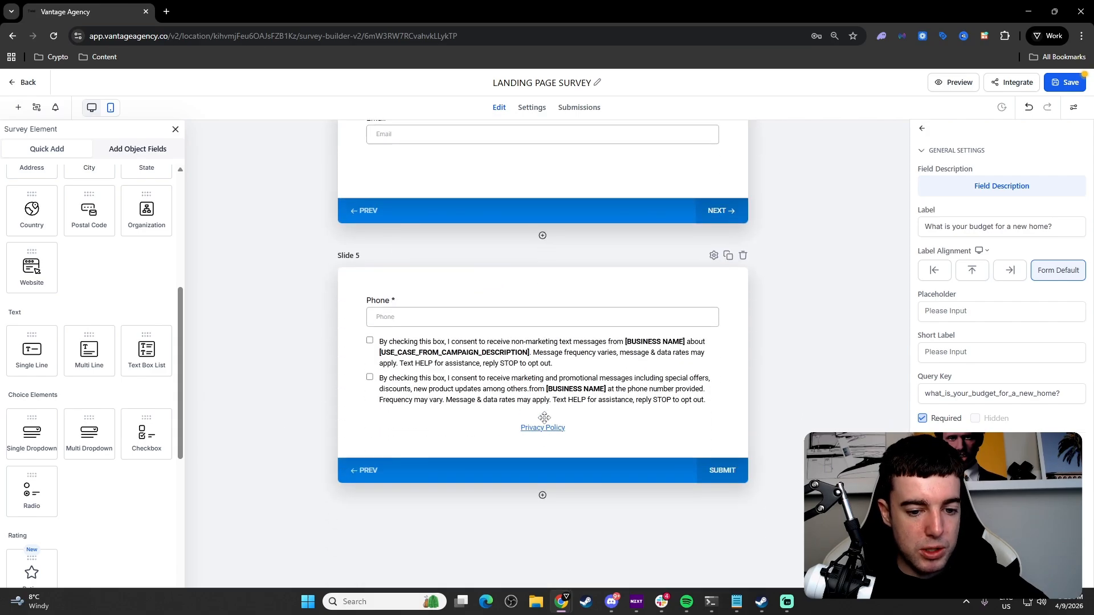
- Insert a new slide between the Email and Phone slides and place a Postal Code field on it
left_click(543, 236)
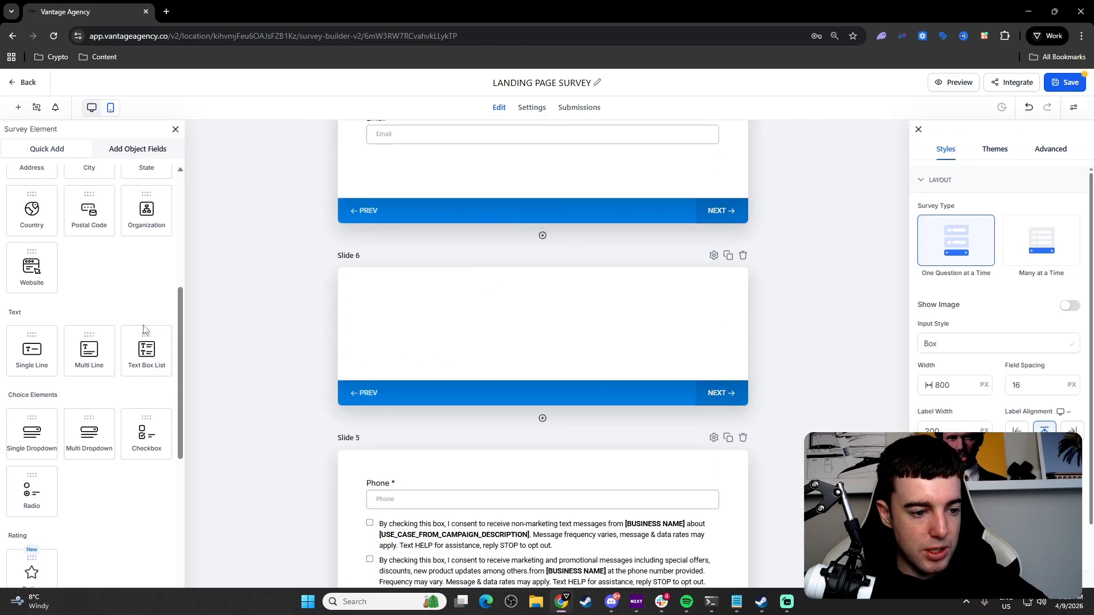
scroll(74, 283, "up", 2)
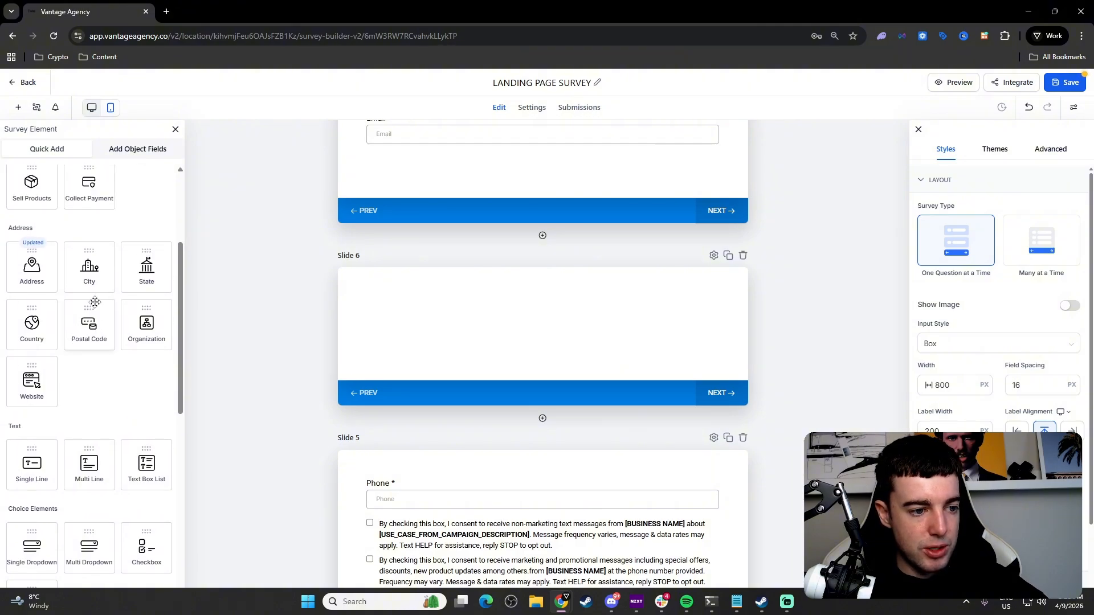
left_click_drag(88, 326, 413, 342)
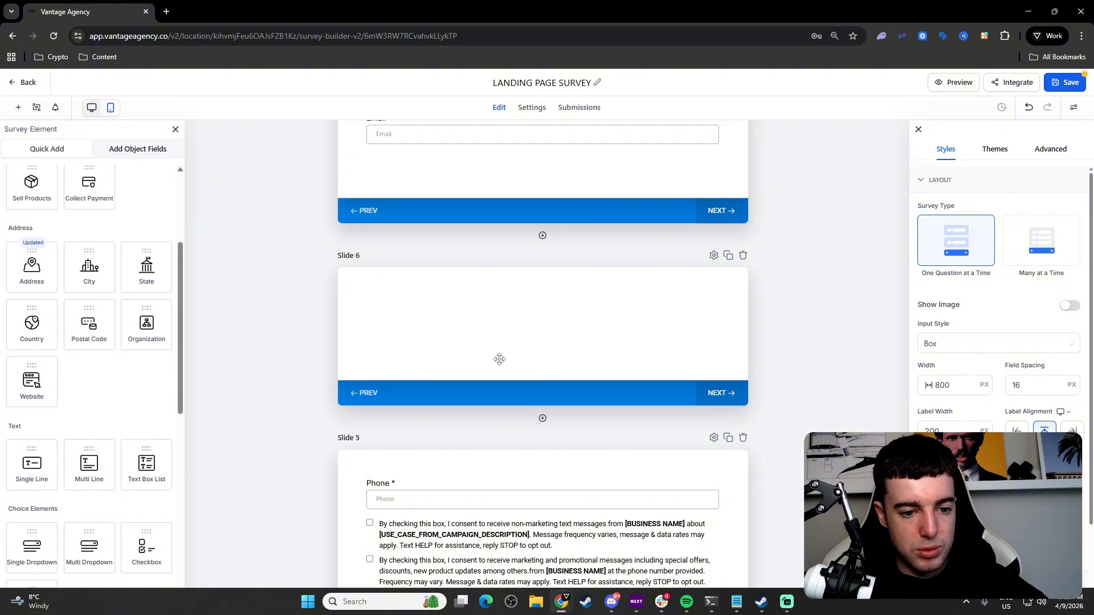
- Set the postal code field's placeholder and label to ZipCode and make the field required
triple_click(961, 323)
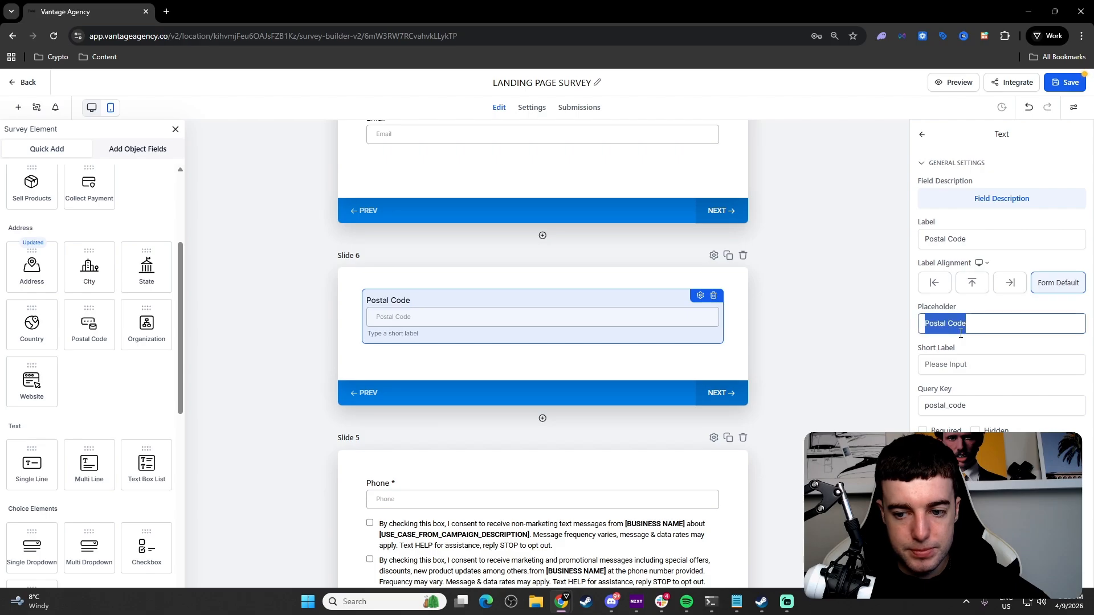
type("z")
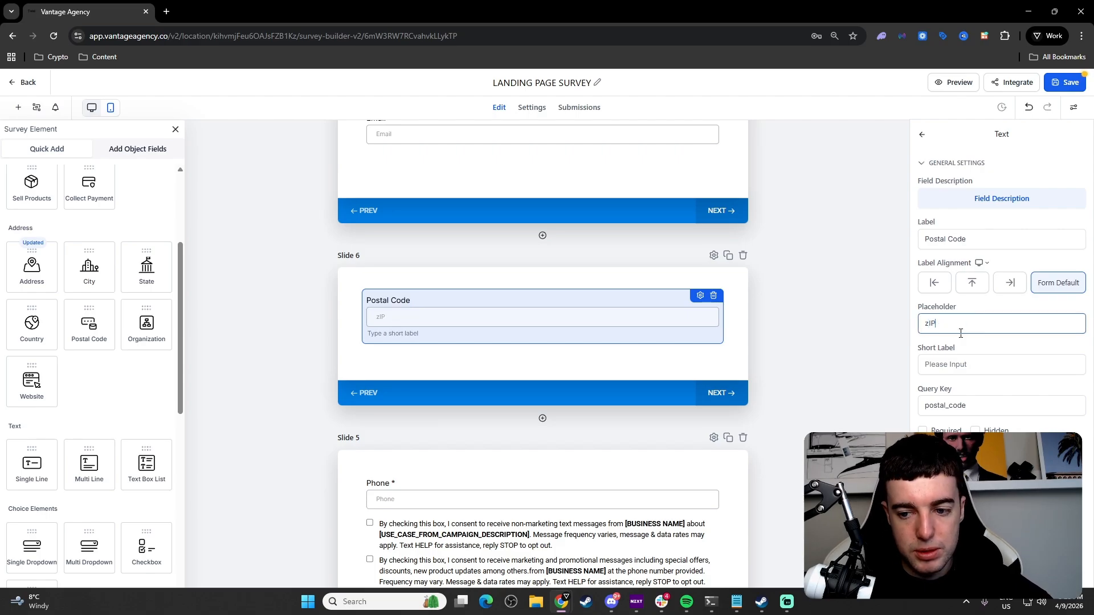
key("BackSpace")
type("ZipCode")
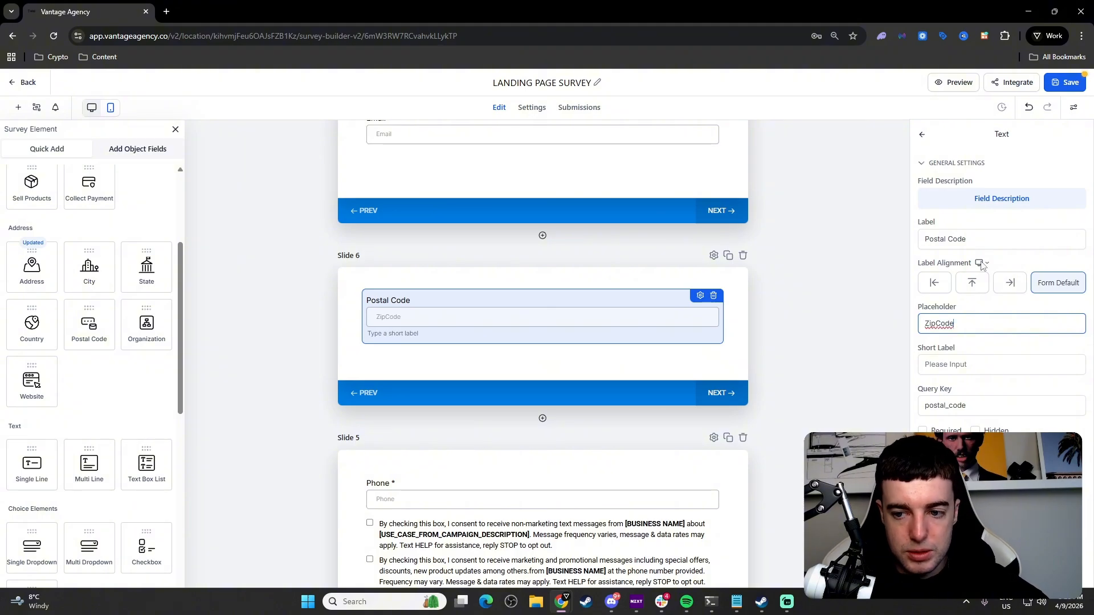
triple_click(980, 239)
type("ZipCode")
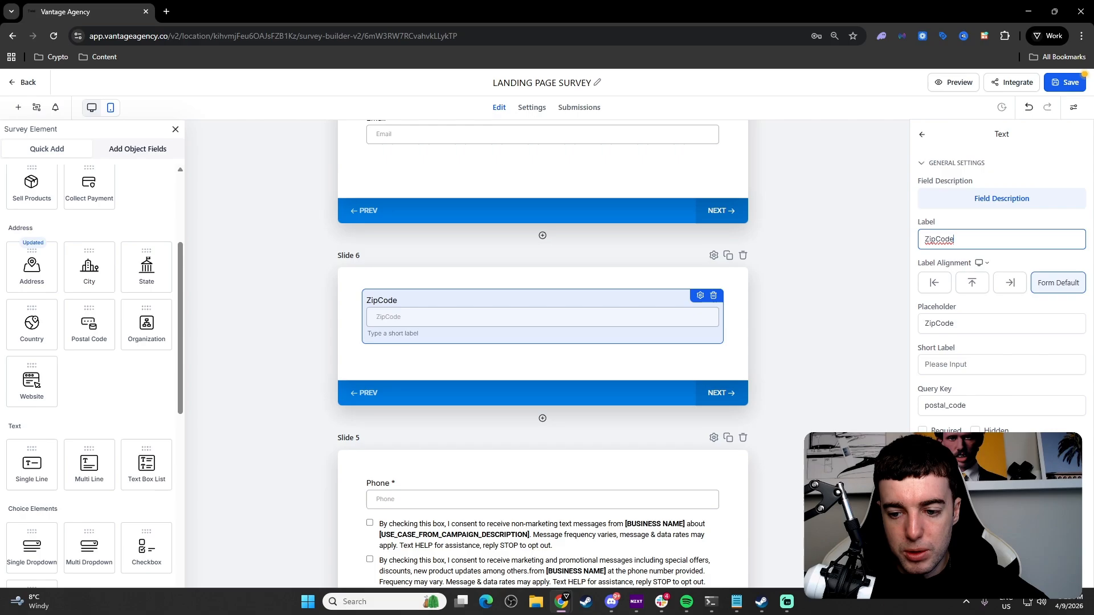
left_click(923, 430)
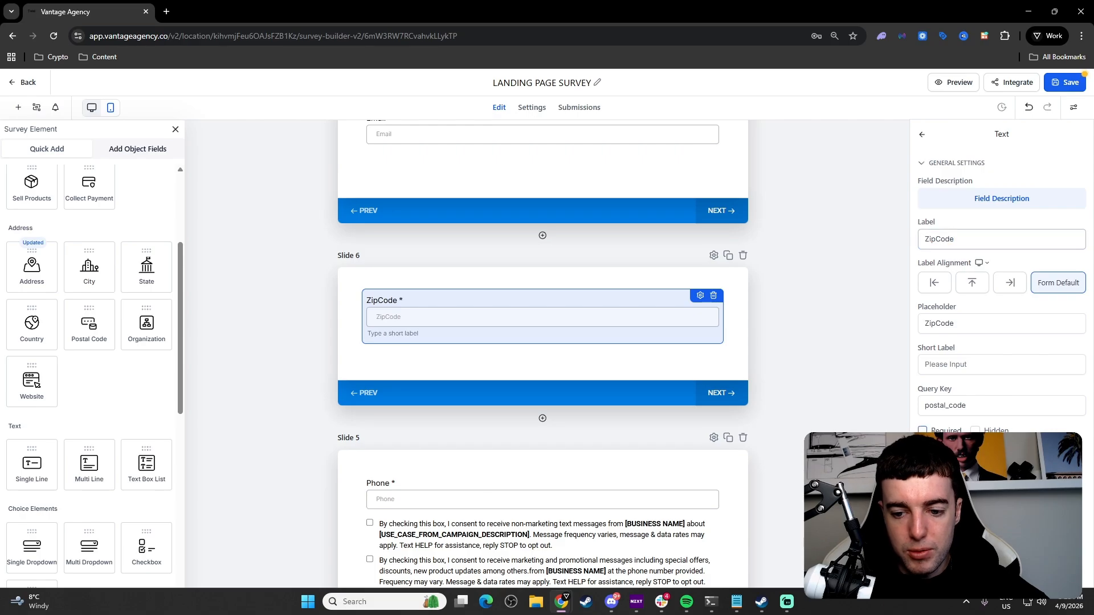
- Preview the survey, answering the budget question with 1 and filling the first and last name slides with "c"
scroll(695, 420, "up", 14)
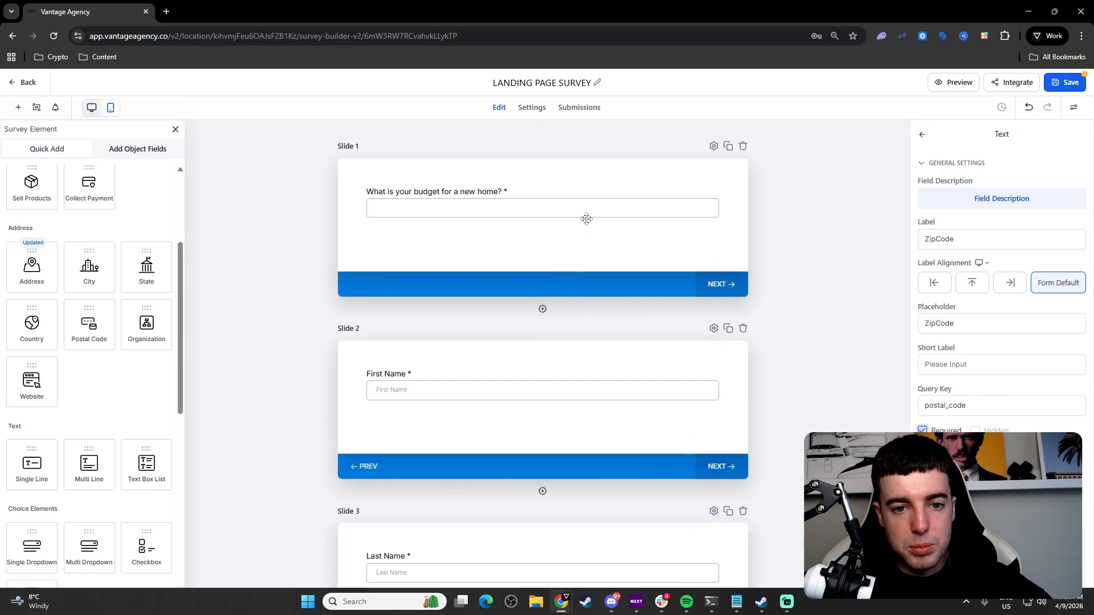
left_click(951, 83)
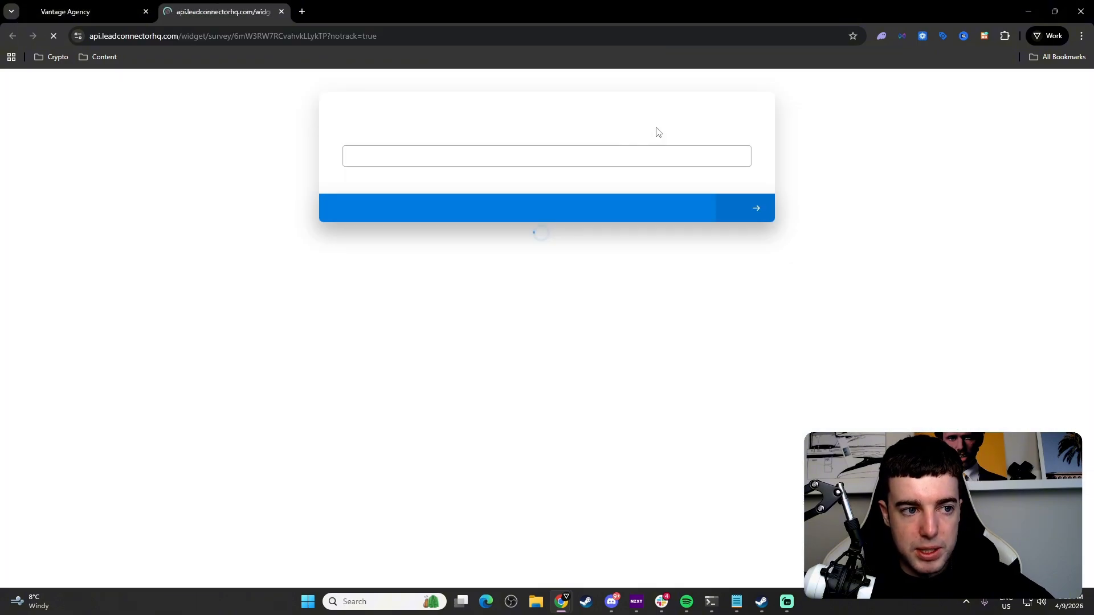
type("1")
key("Return")
left_click(583, 160)
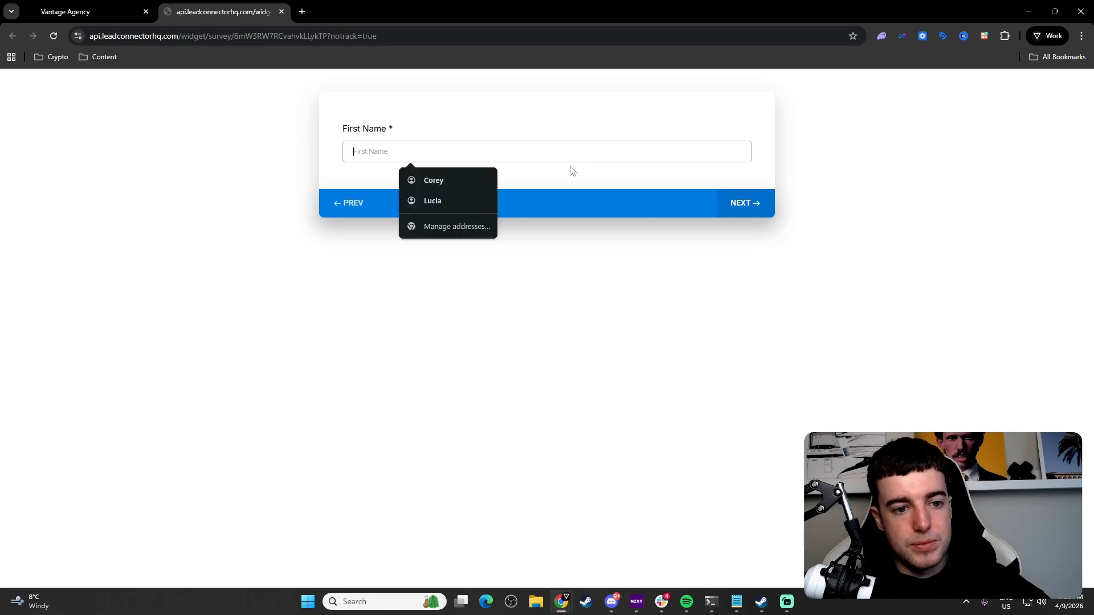
left_click(604, 171)
left_click(519, 150)
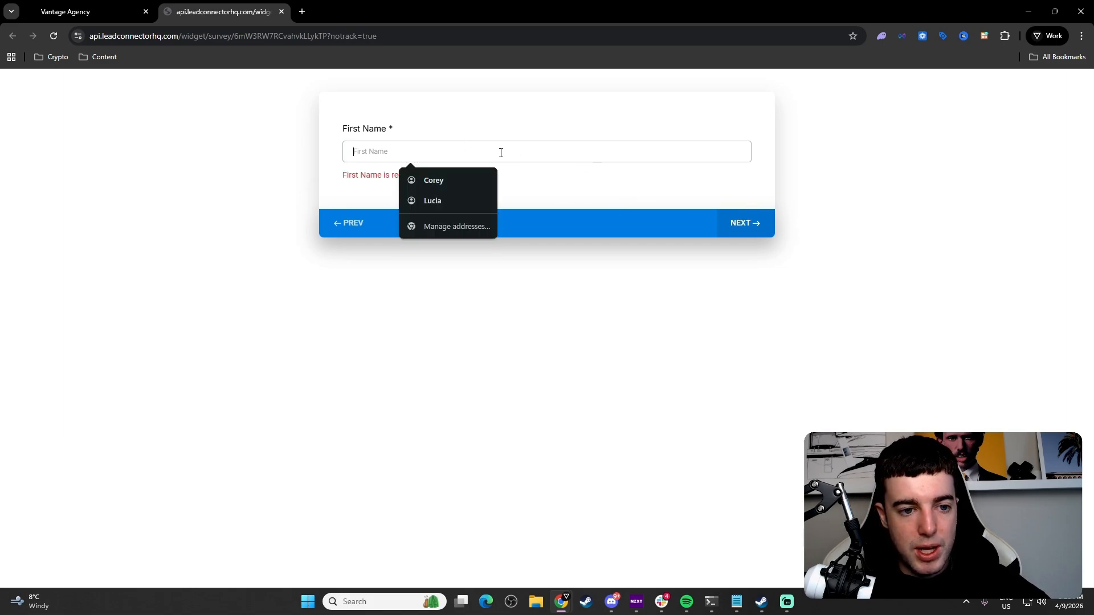
type("c")
left_click(733, 223)
type("c")
left_click(741, 204)
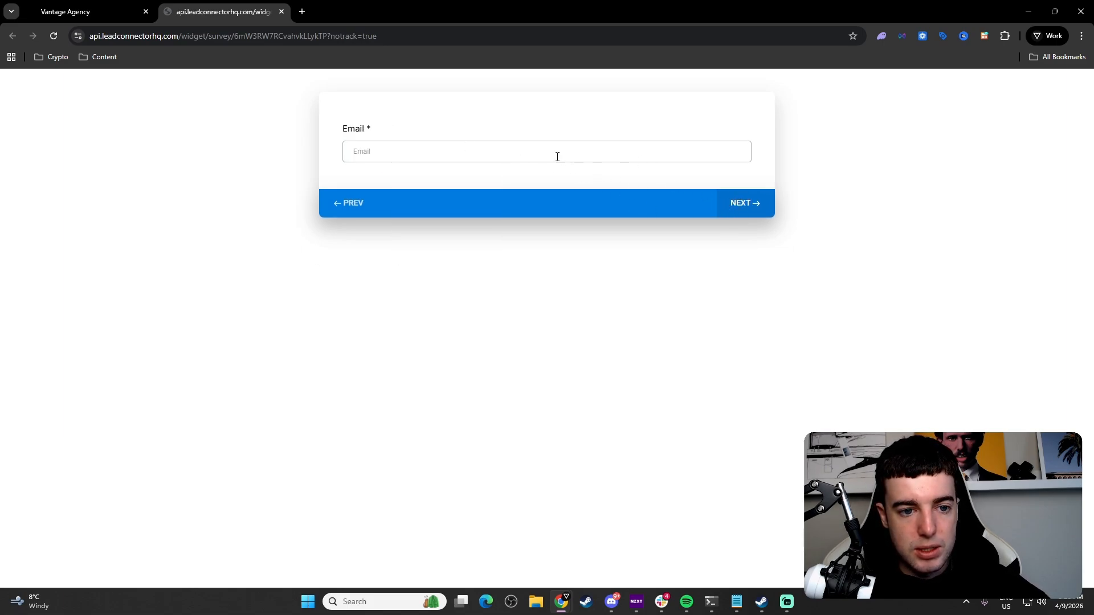
- Try the empty Email slide in the preview and go back through the slides to the budget question
left_click(556, 154)
left_click(354, 204)
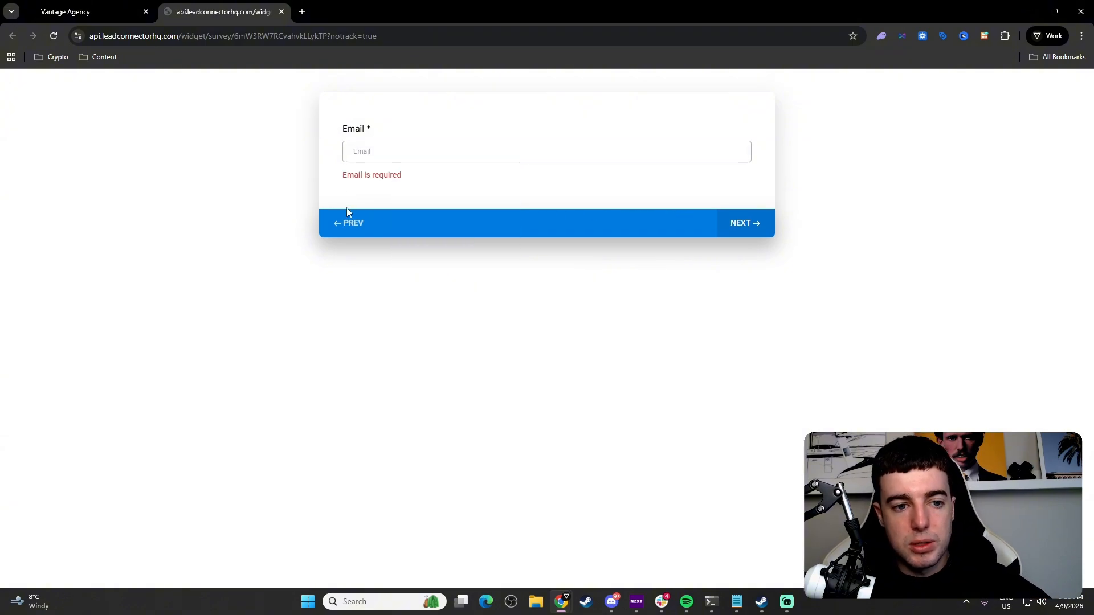
left_click(348, 212)
left_click(349, 216)
left_click(349, 217)
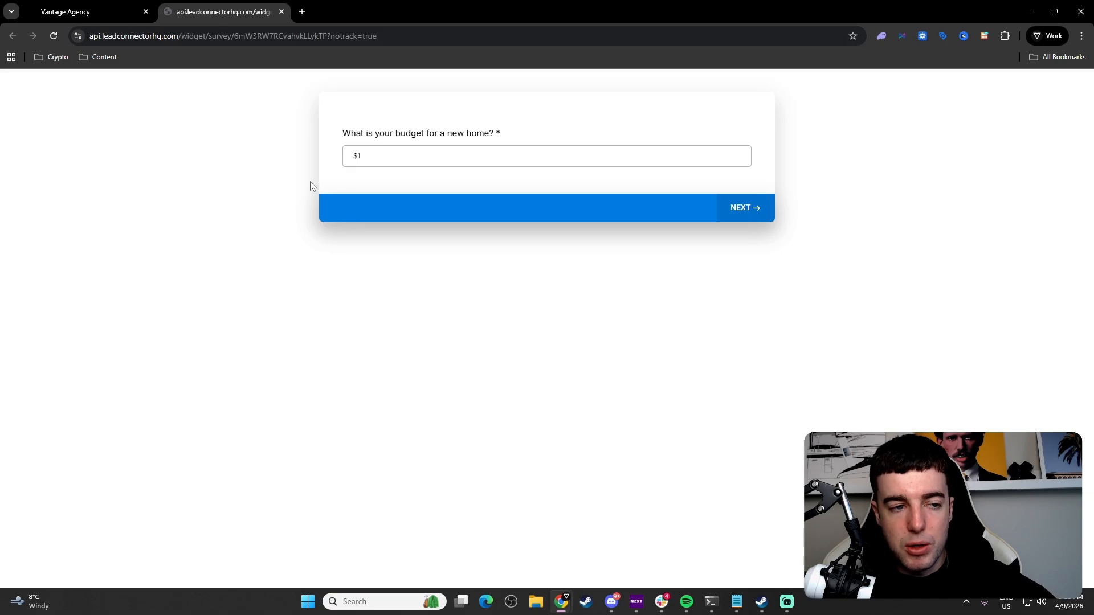
- Return to the survey builder and examine the two consent texts below the Phone field on the last slide
left_click(90, 9)
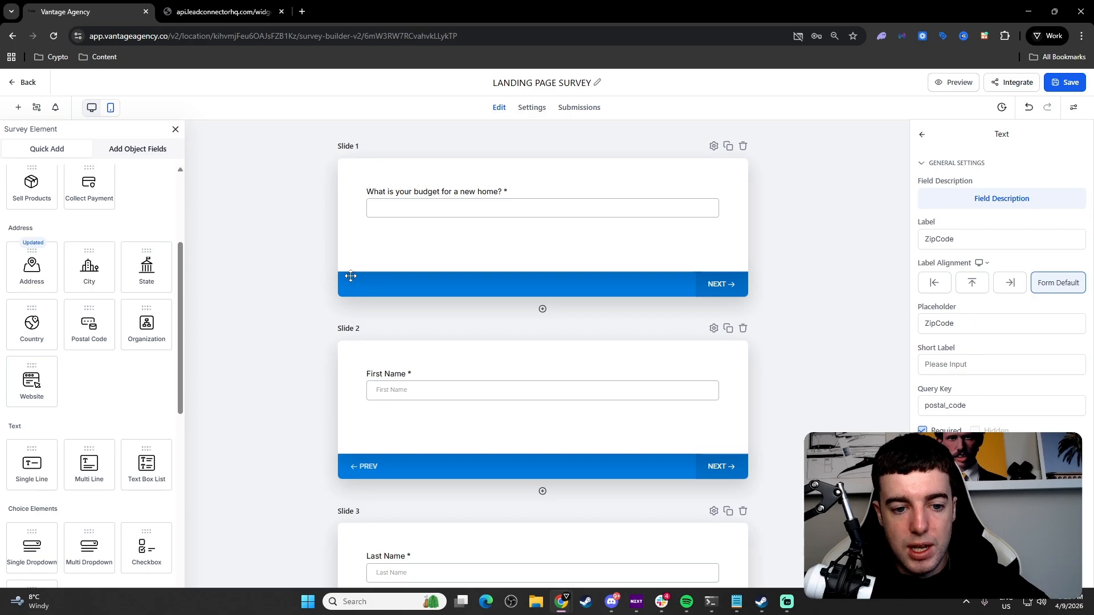
scroll(351, 276, "down", 1)
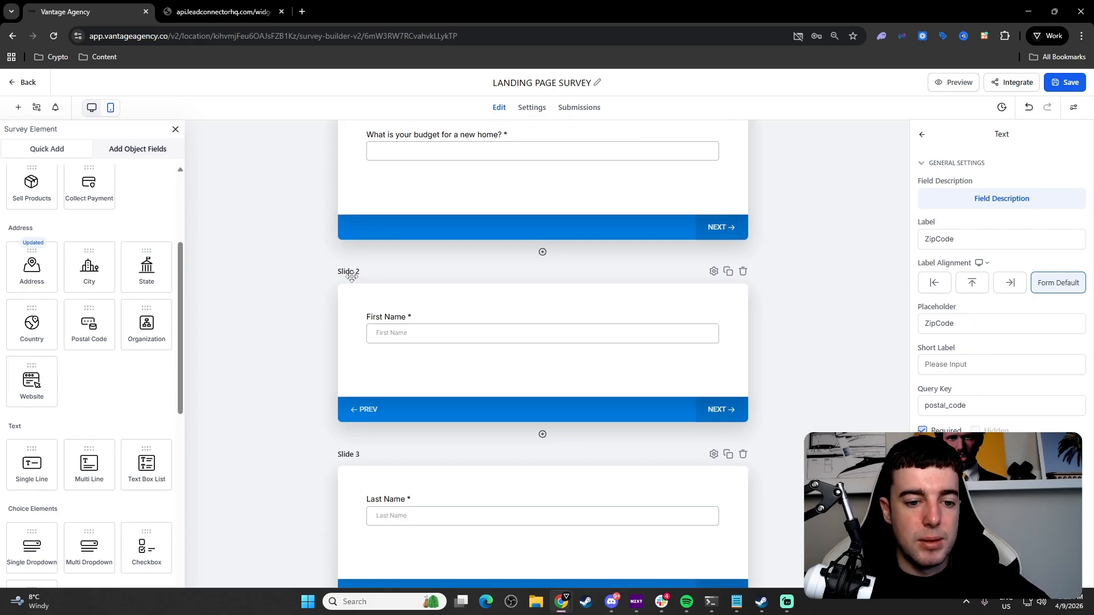
scroll(401, 321, "down", 12)
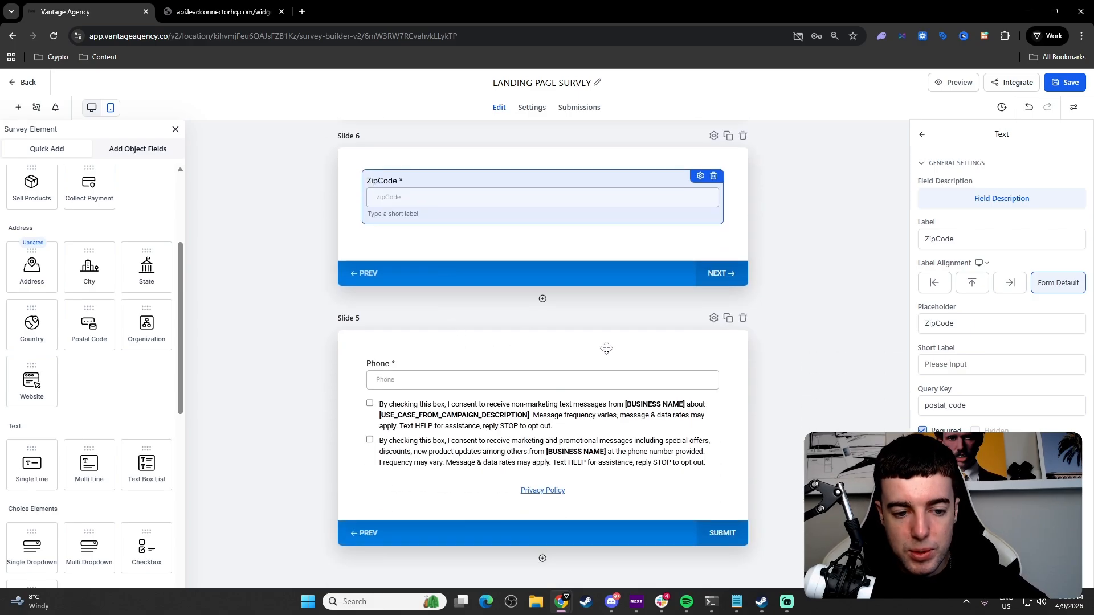
left_click(442, 410)
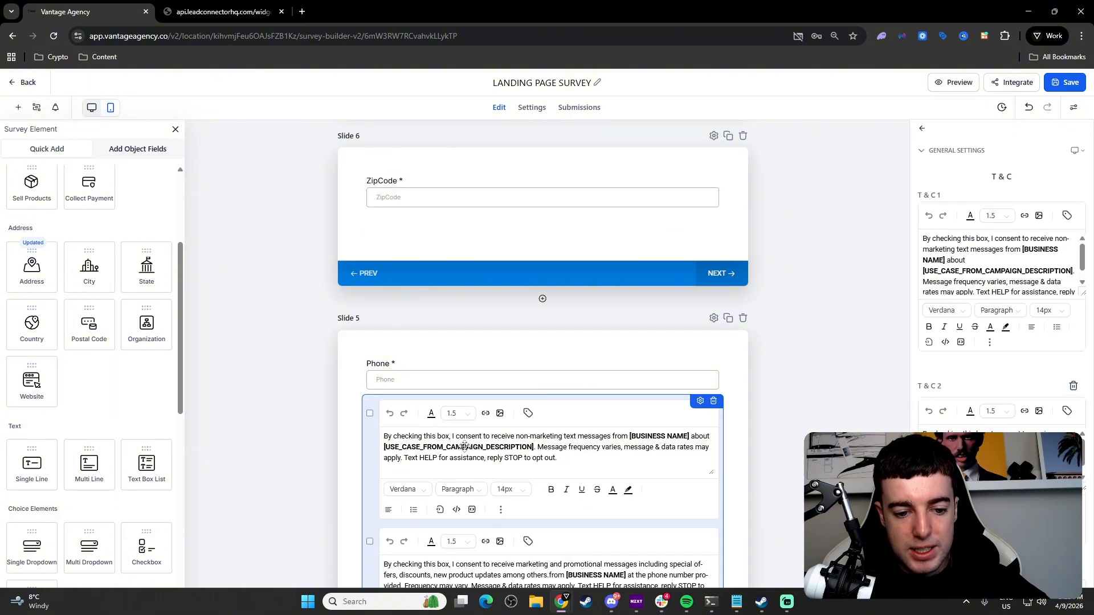
scroll(541, 347, "down", 4)
scroll(541, 347, "up", 2)
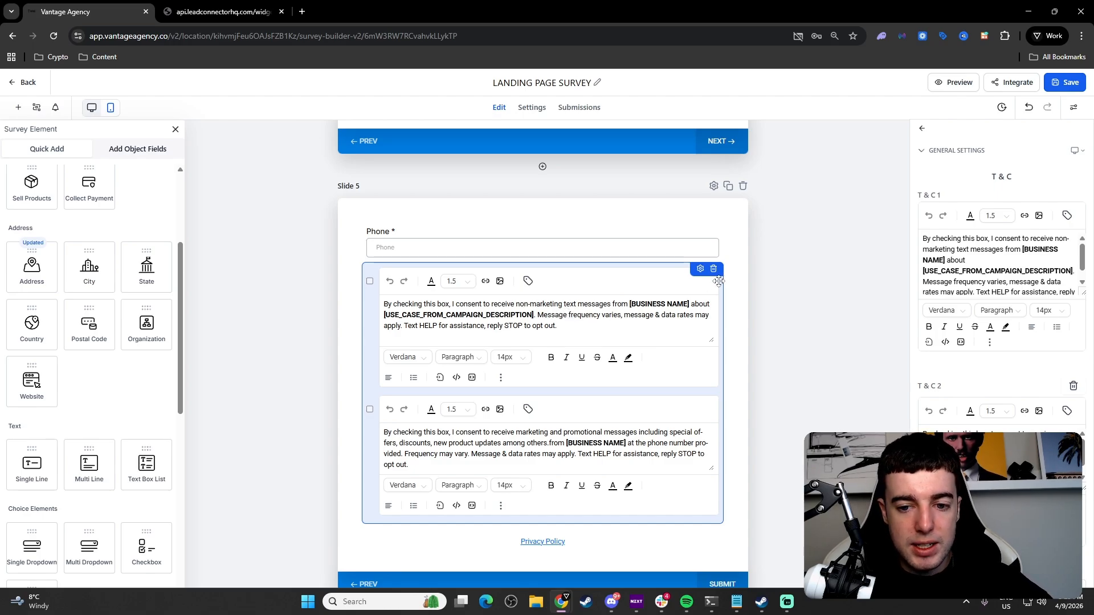
left_click(772, 325)
- Save the survey and open its settings
scroll(462, 410, "up", 1)
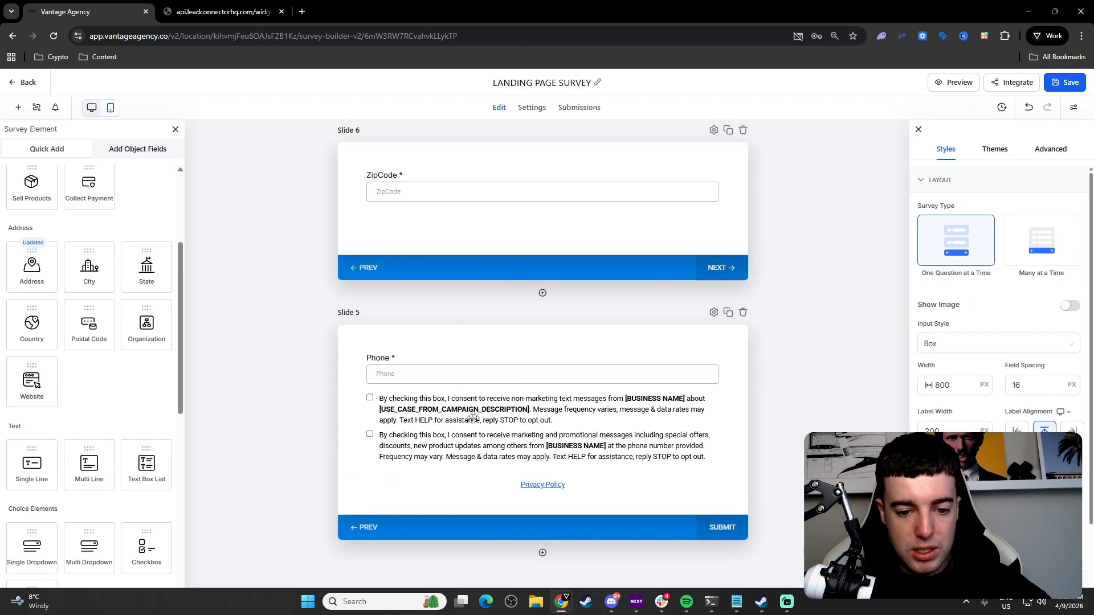
scroll(479, 444, "up", 2)
scroll(467, 411, "down", 3)
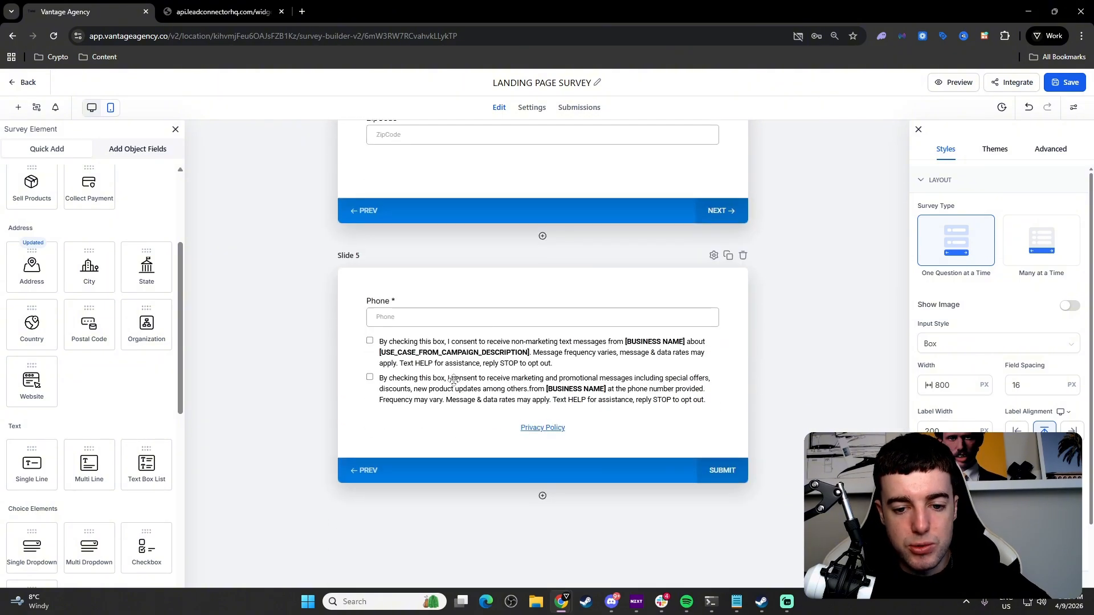
scroll(707, 268, "up", 6)
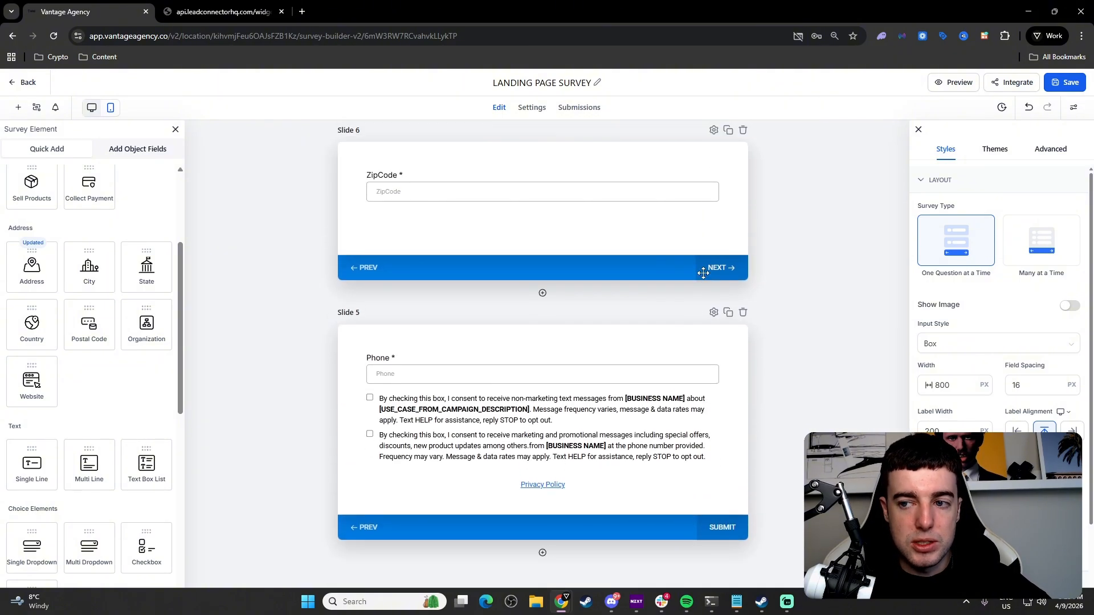
scroll(722, 246, "up", 4)
left_click(1064, 82)
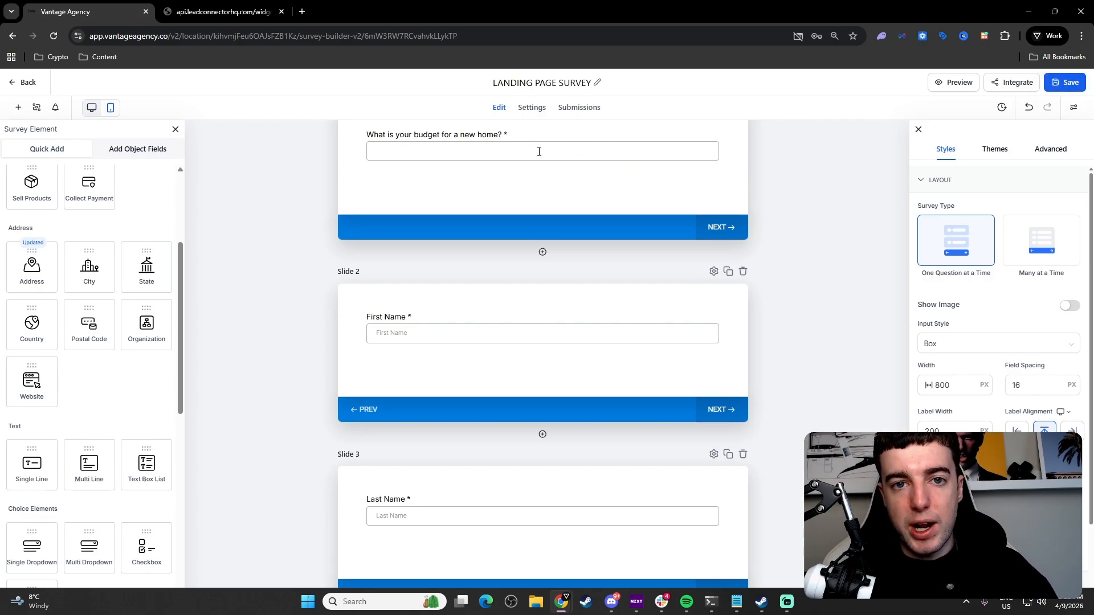
left_click(539, 109)
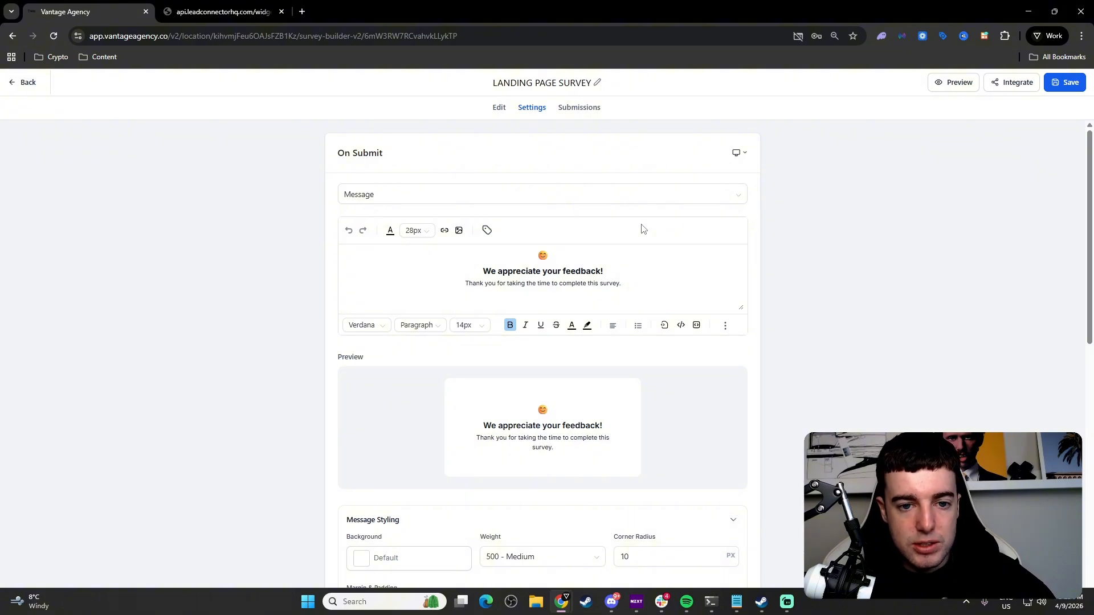
- Set the On Submit action to Redirect to URL with the address vantageagency.co/thankyou
left_click(611, 199)
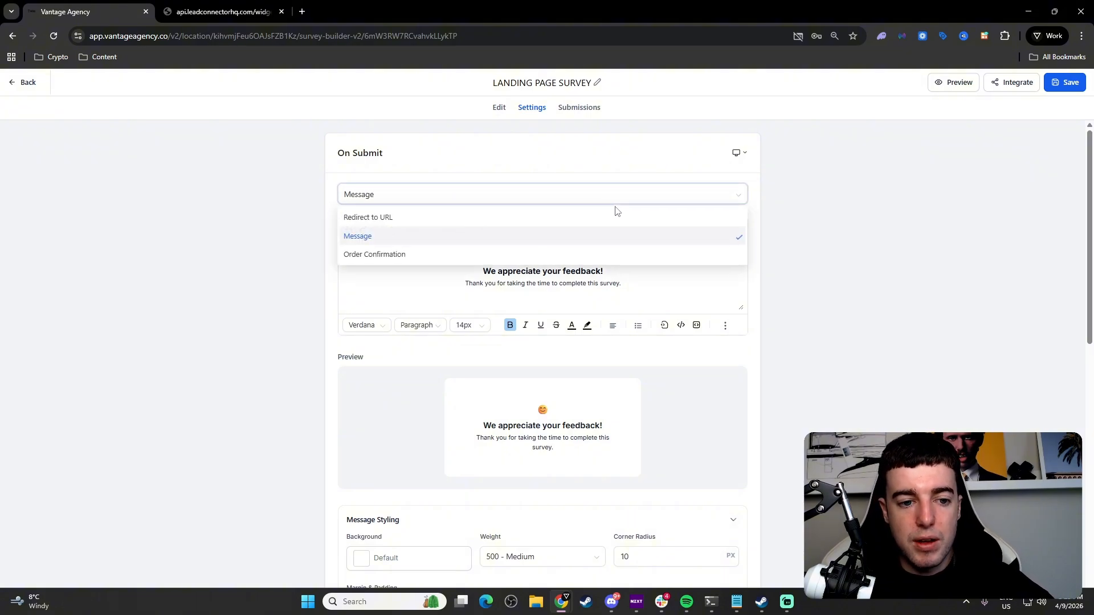
left_click(584, 216)
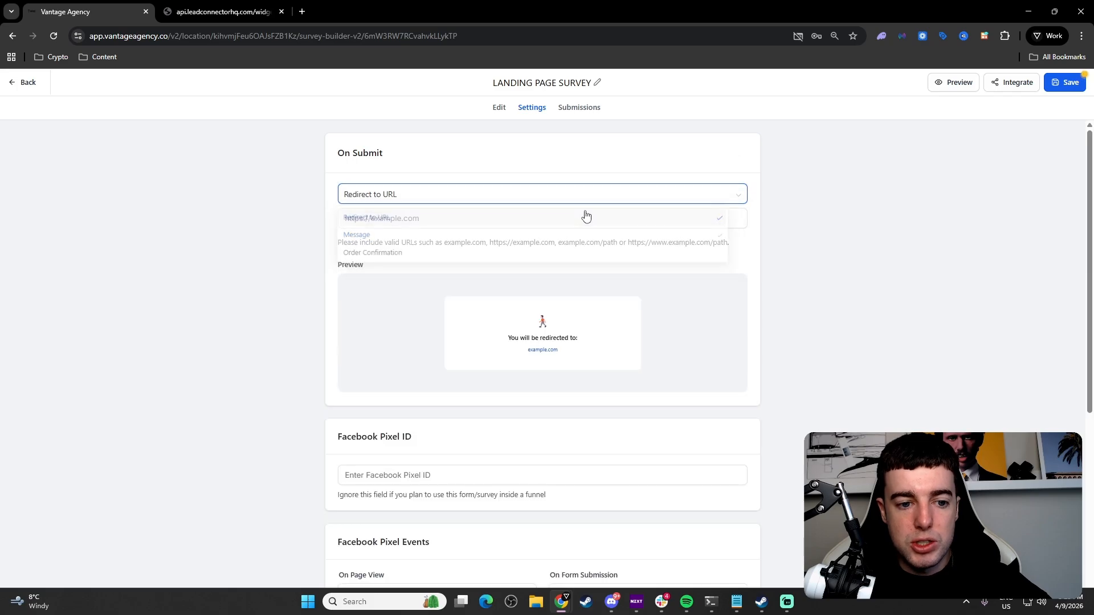
left_click(588, 214)
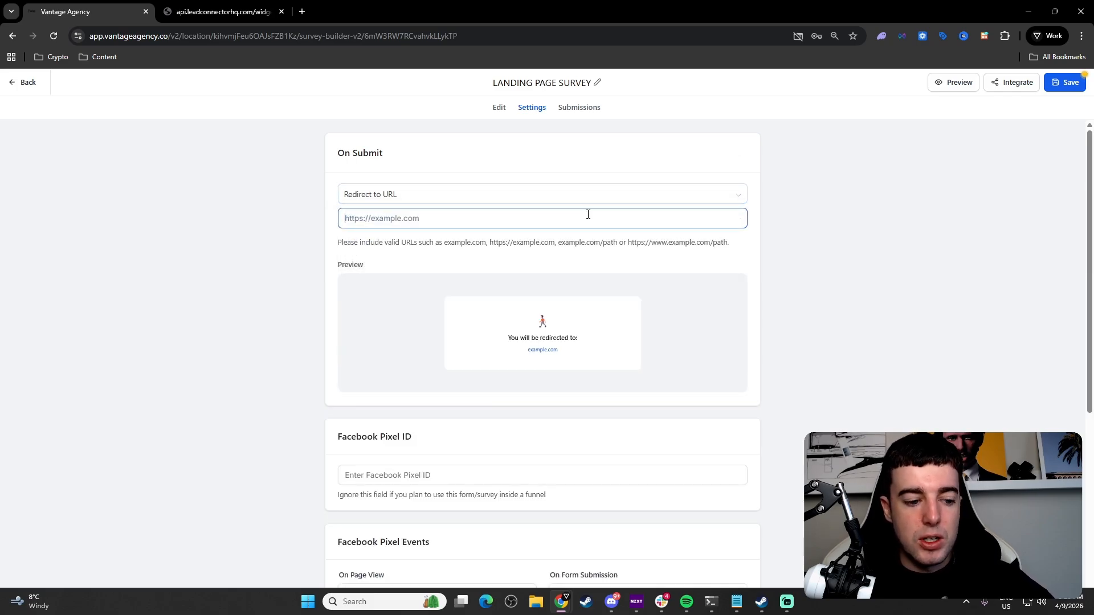
type("vantageage")
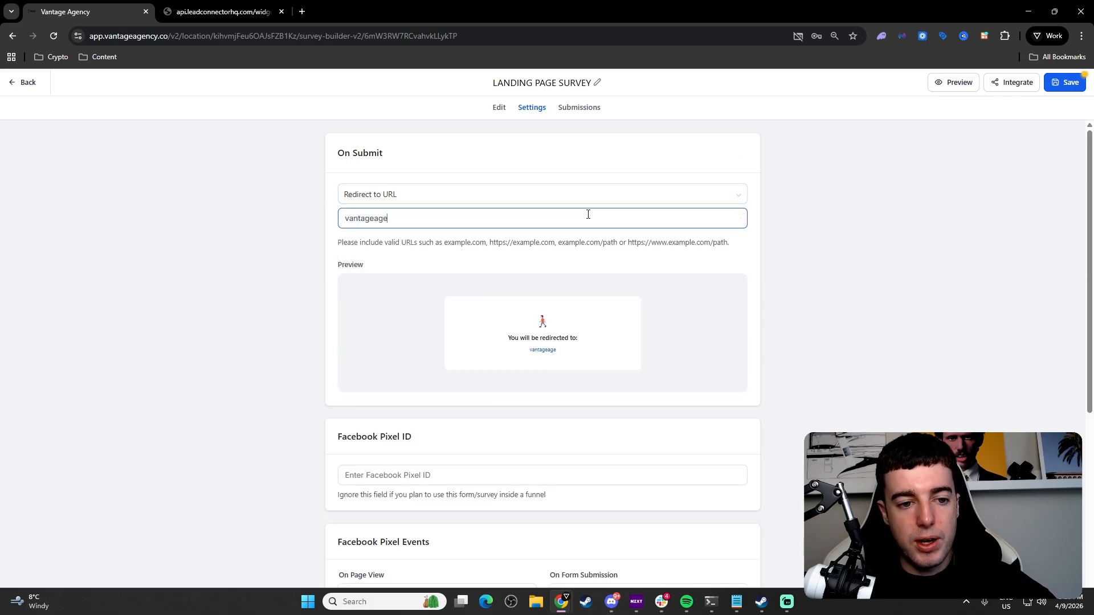
type("ncy.co/t")
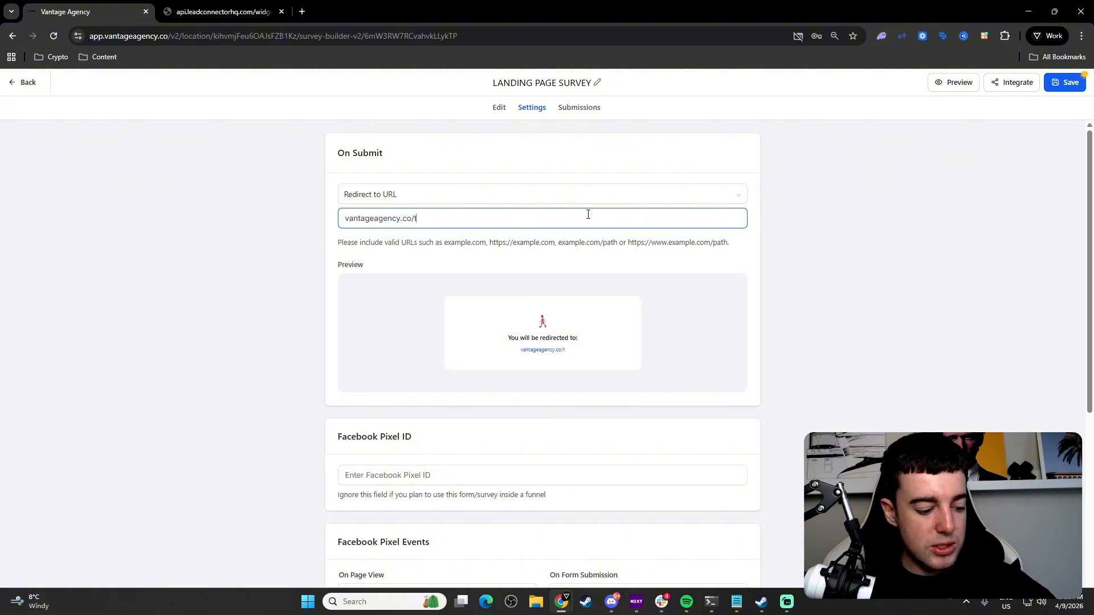
type("hankyou")
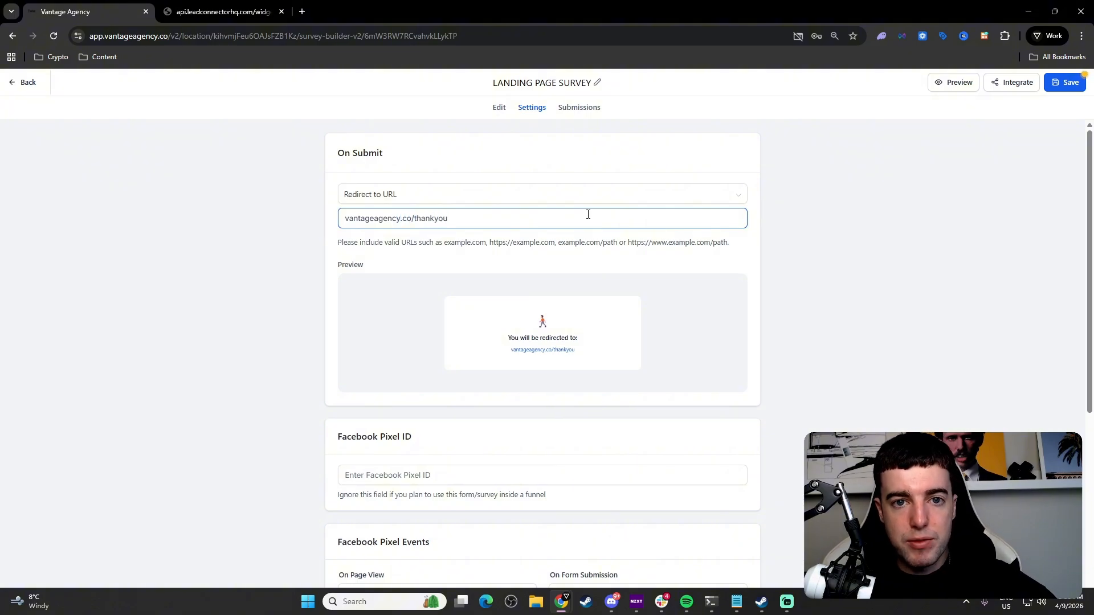
left_click(780, 242)
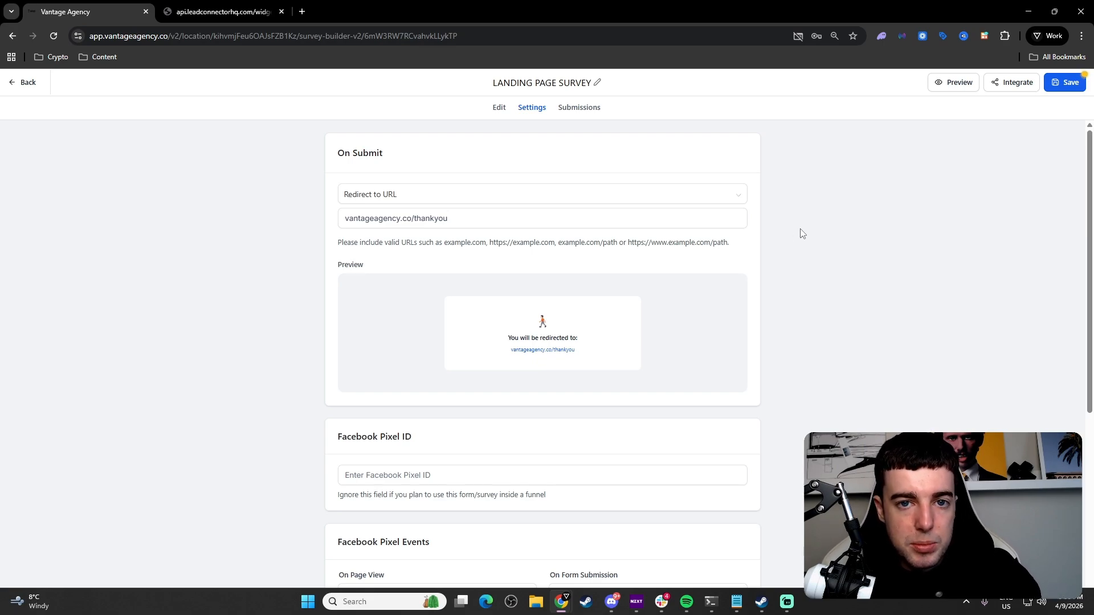
- Try lpthankyou as the page path of the redirect URL, giving vantageagency.co/lpthankyou
double_click(441, 217)
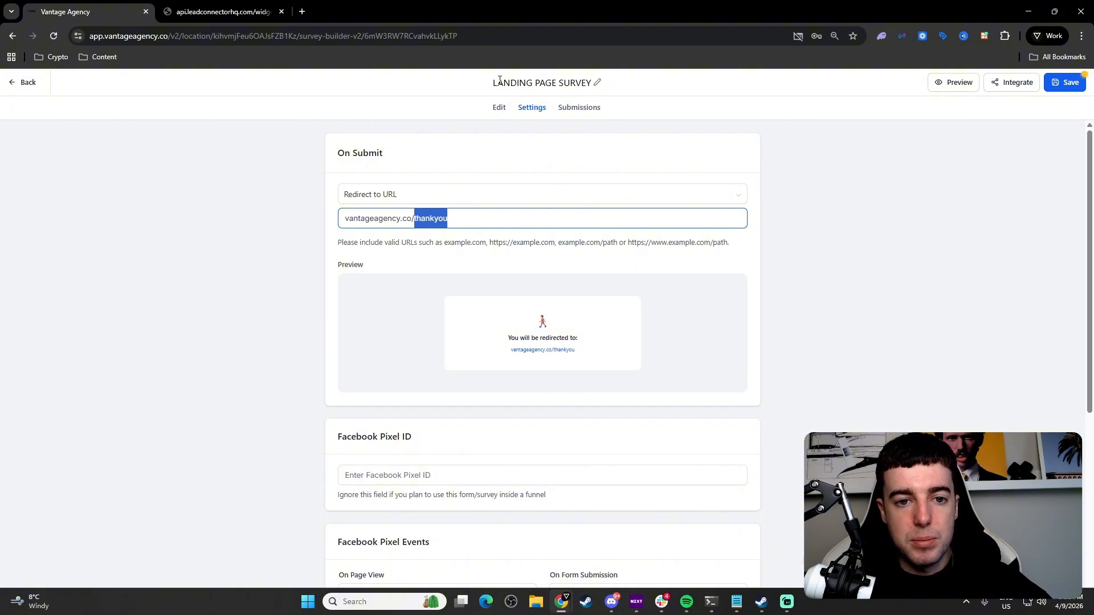
left_click(416, 223)
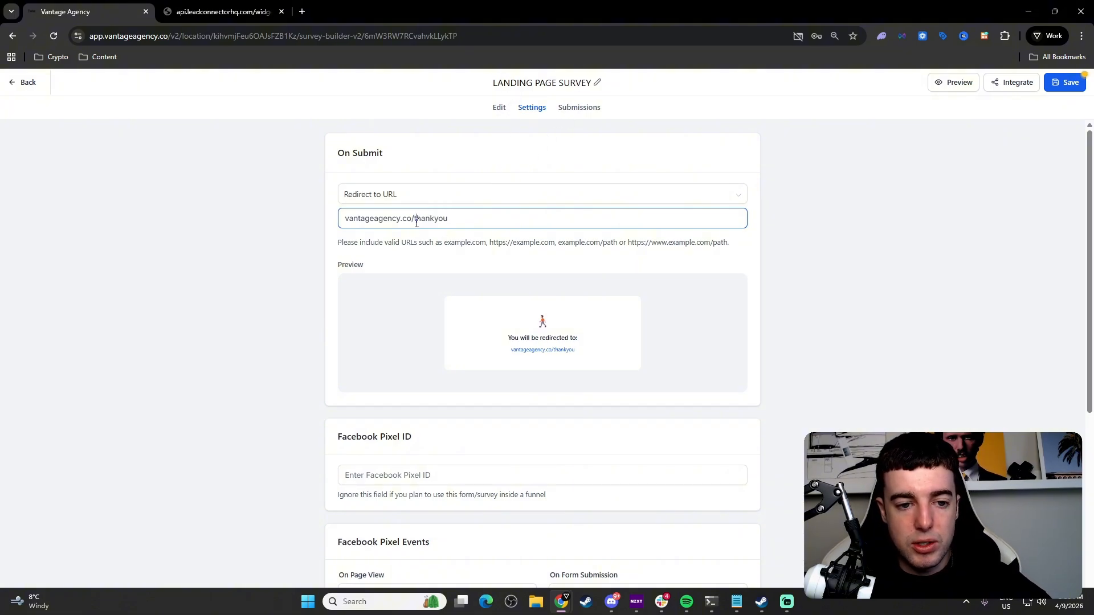
type("lp")
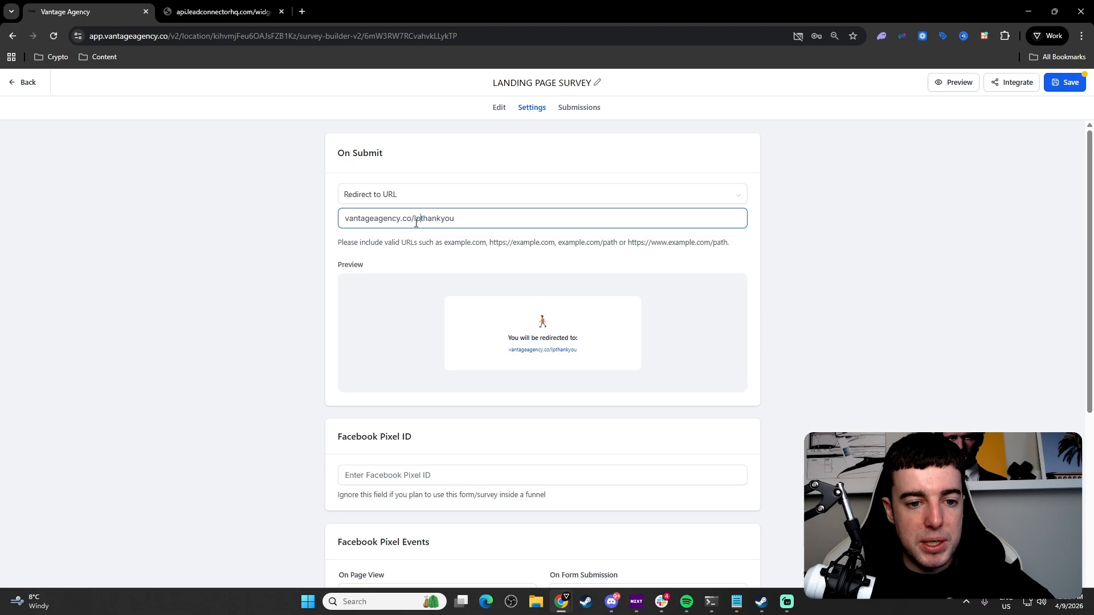
left_click(769, 231)
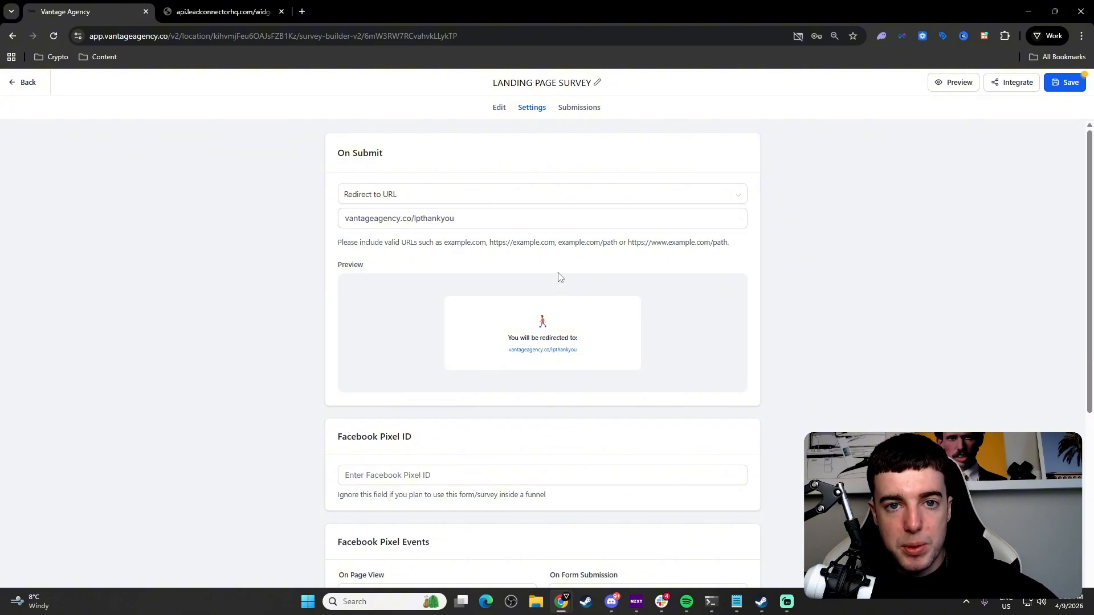
- Replace the redirect URL's page path so that the address reads vantageagency.co/thankyou
double_click(567, 223)
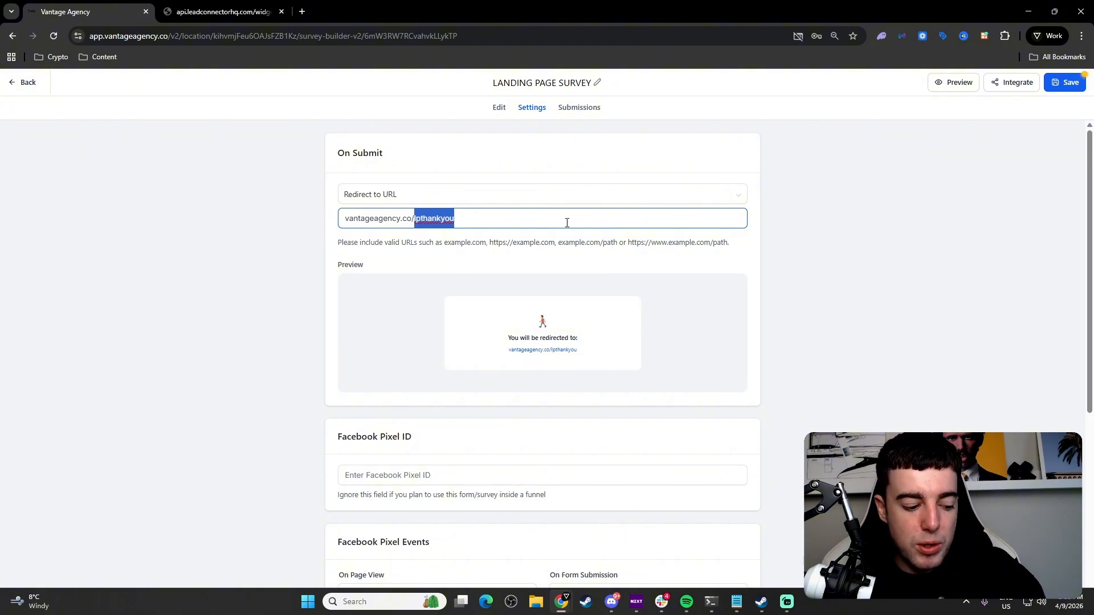
type("thankyou")
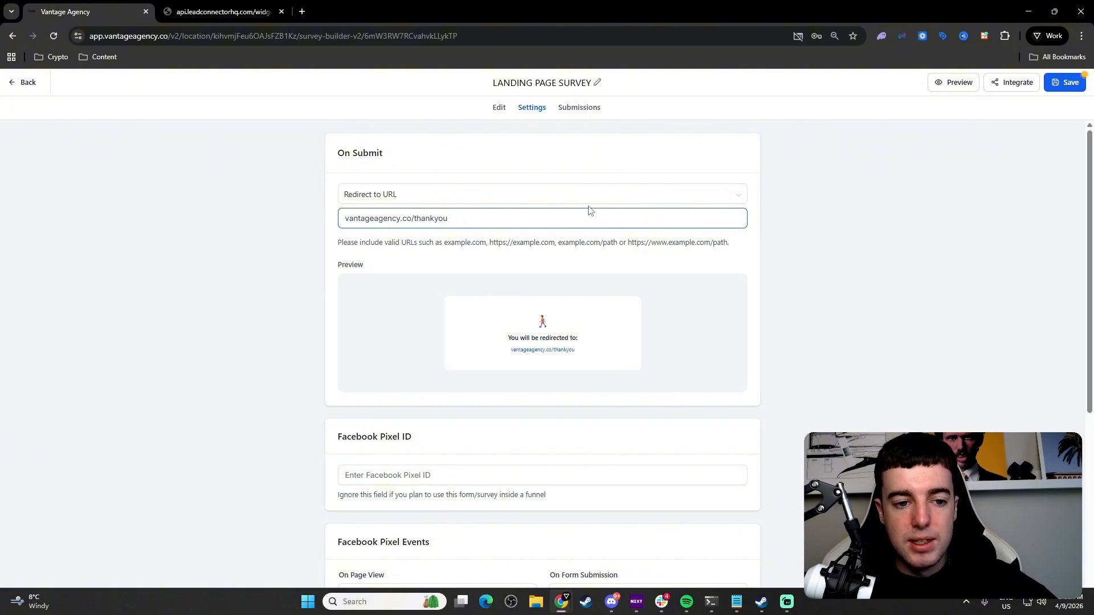
left_click(786, 240)
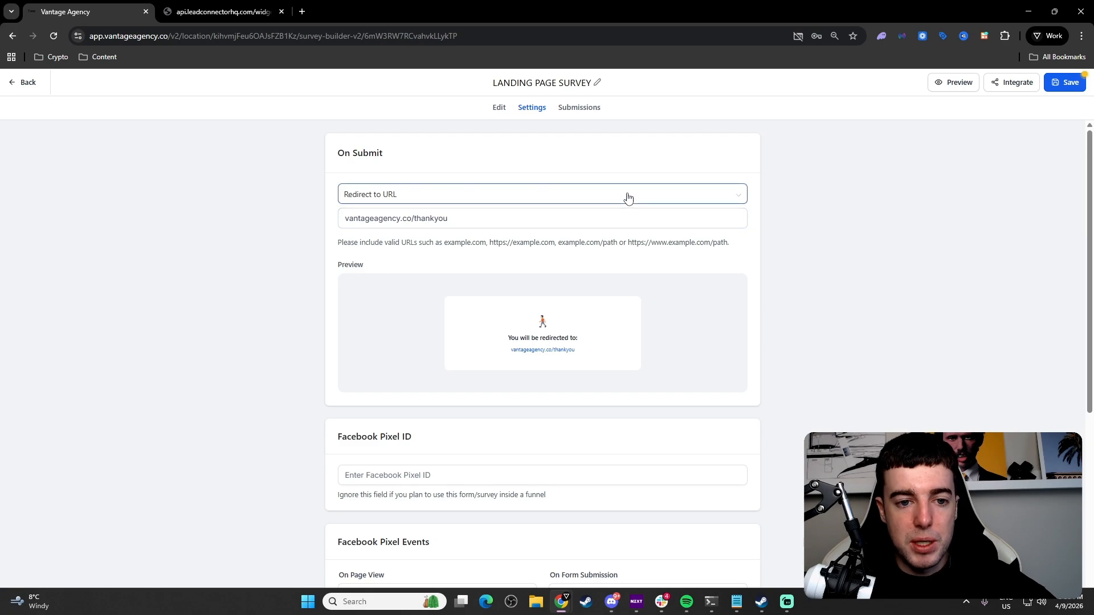
- Set the Facebook Pixel event for form submission to Lead
scroll(663, 282, "down", 2)
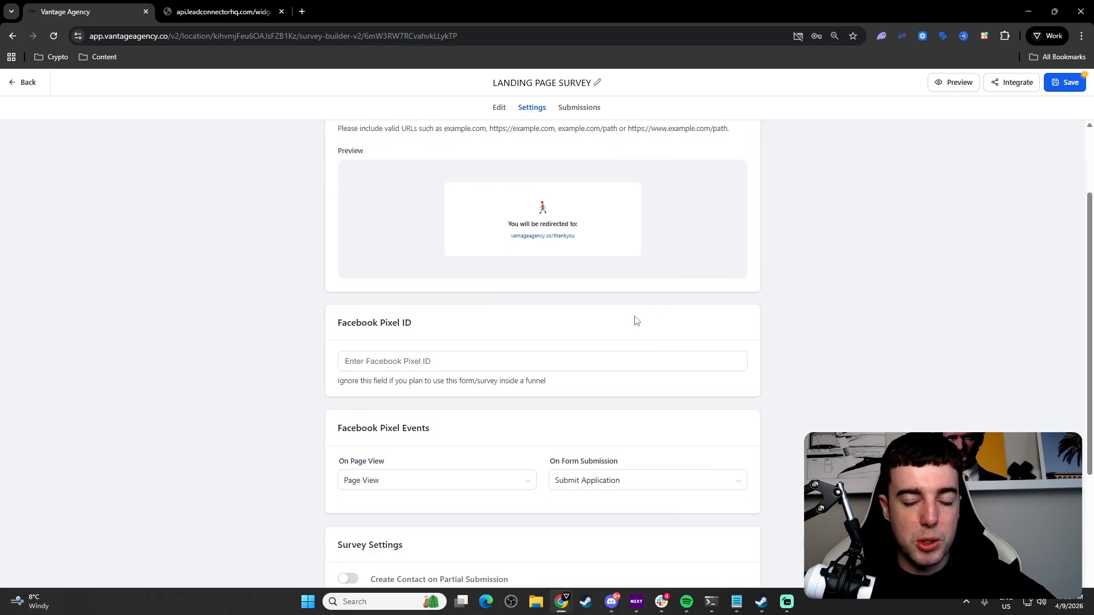
scroll(636, 321, "down", 2)
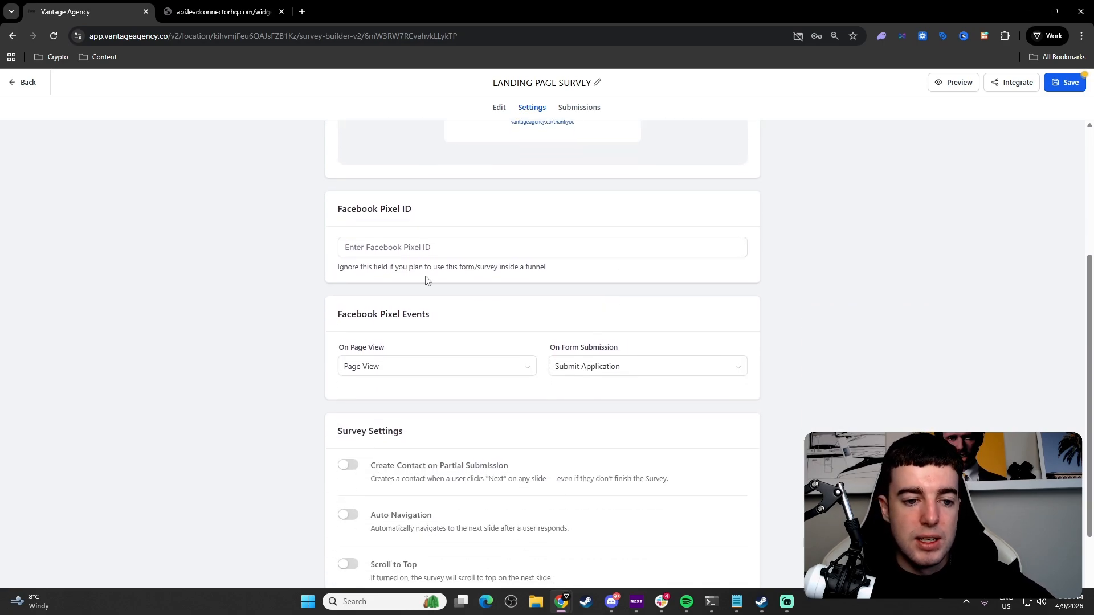
left_click(410, 249)
scroll(485, 264, "down", 3)
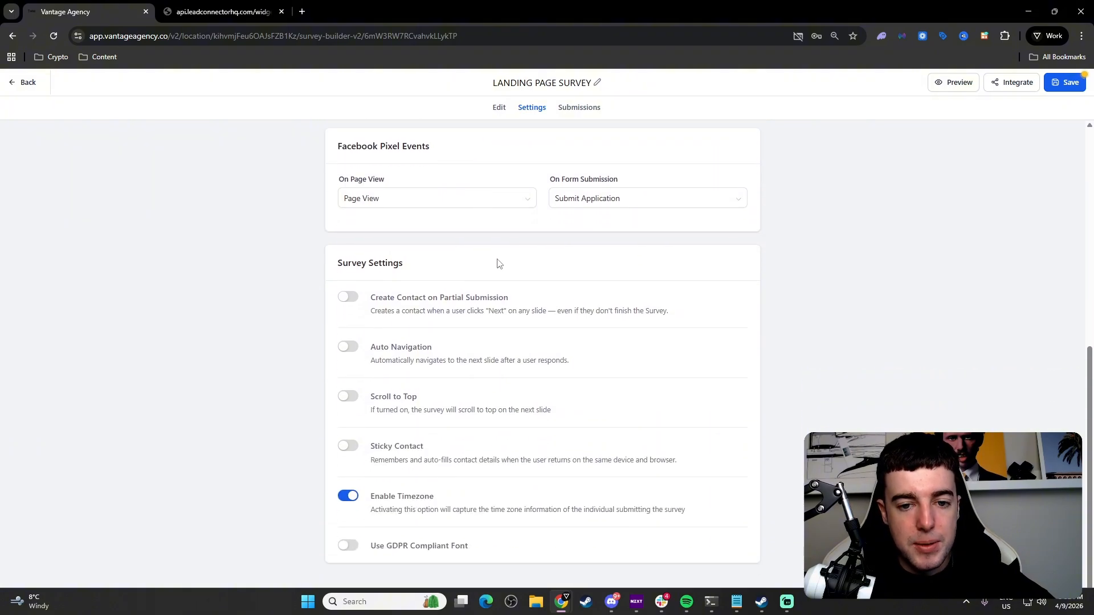
scroll(495, 262, "up", 1)
left_click(607, 251)
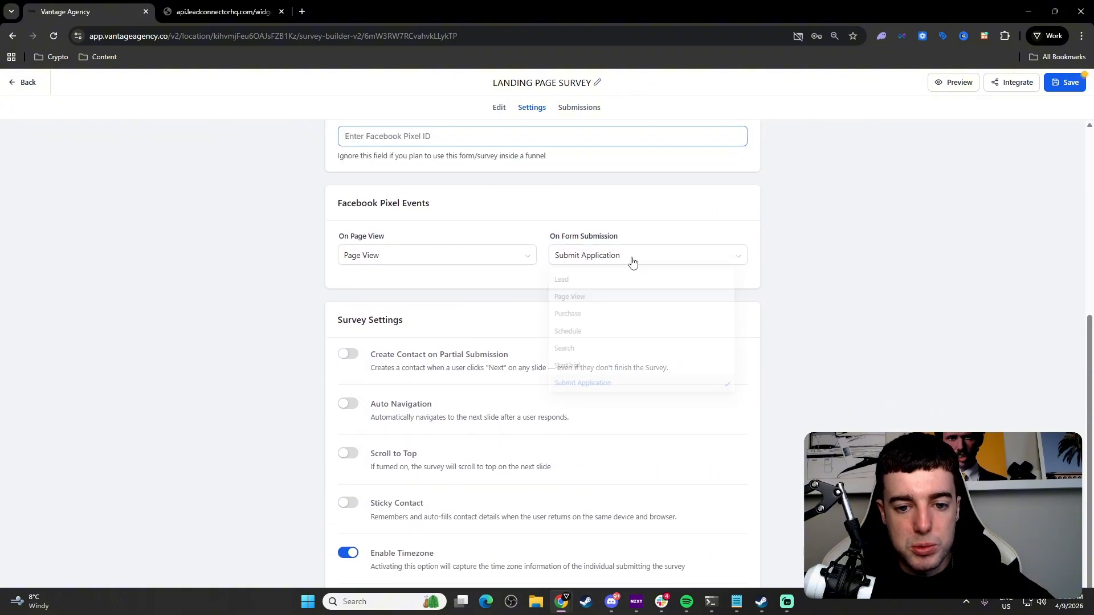
left_click(625, 282)
- Examine the other Facebook Pixel events offered for form submission, keeping Lead selected
left_click(593, 260)
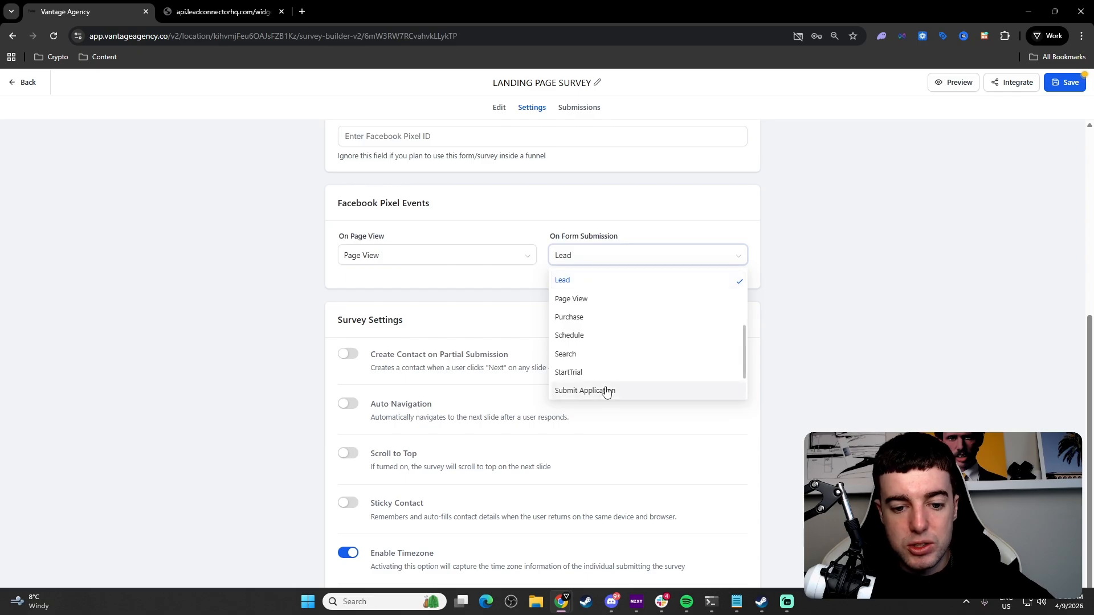
scroll(606, 392, "down", 1)
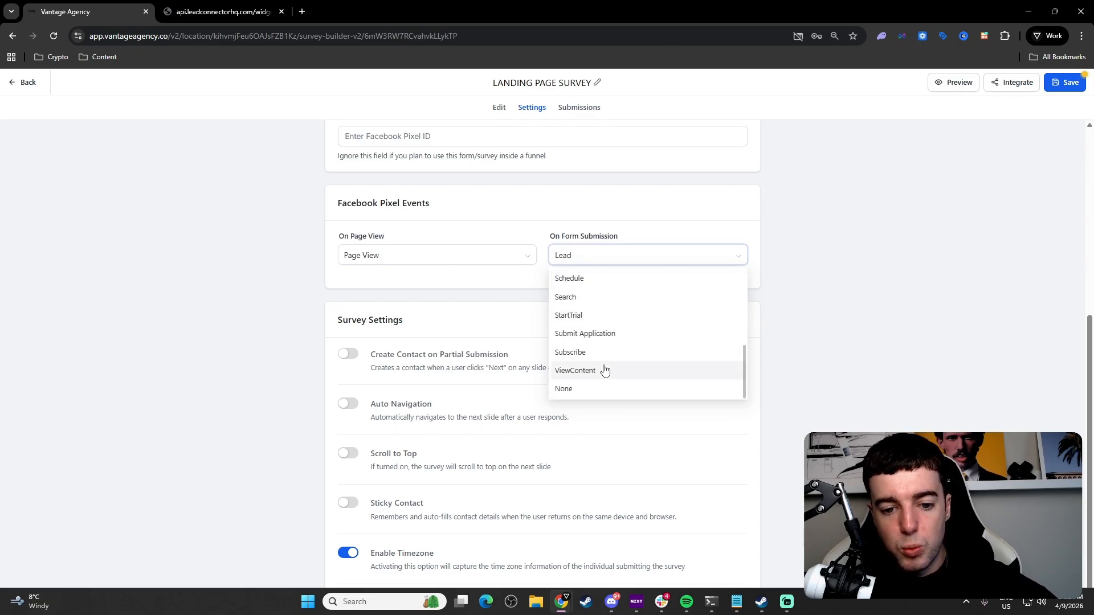
scroll(604, 370, "up", 3)
scroll(604, 370, "up", 2)
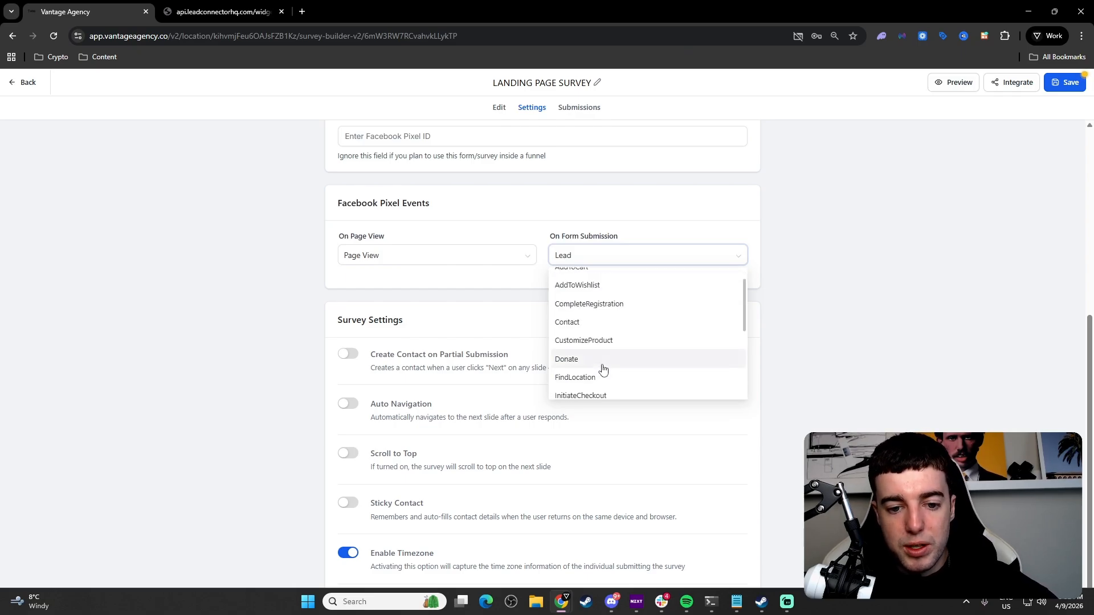
scroll(604, 368, "down", 2)
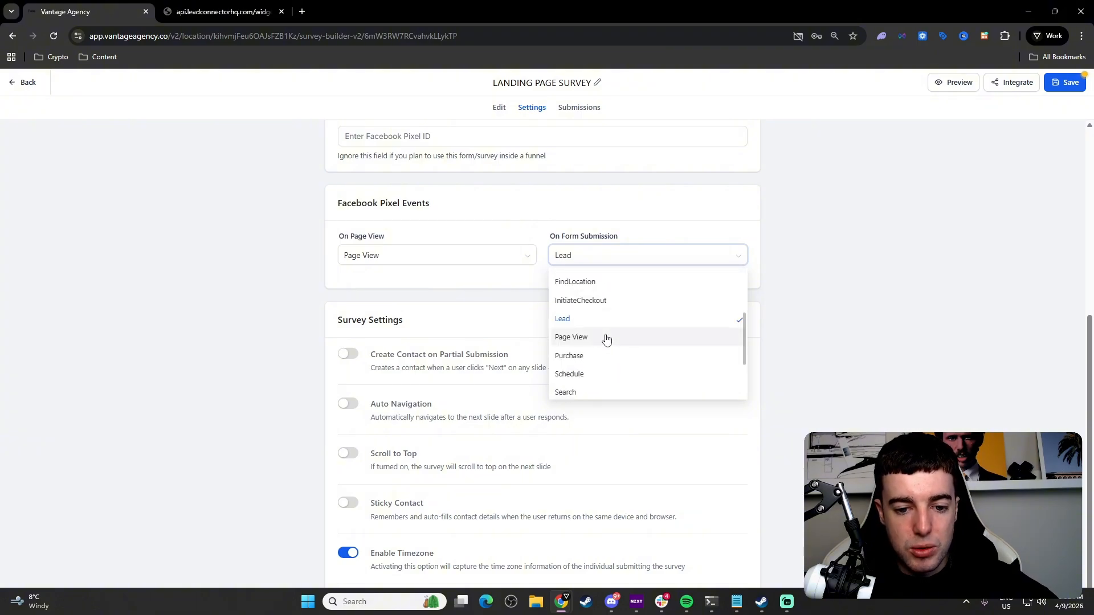
scroll(606, 338, "down", 1)
scroll(606, 336, "up", 2)
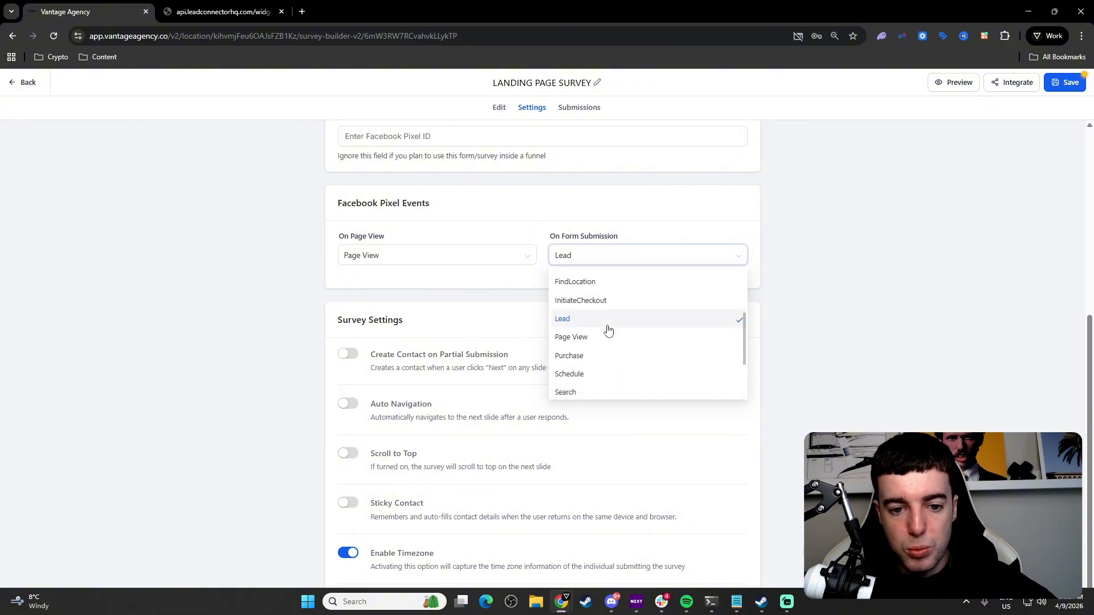
left_click(615, 382)
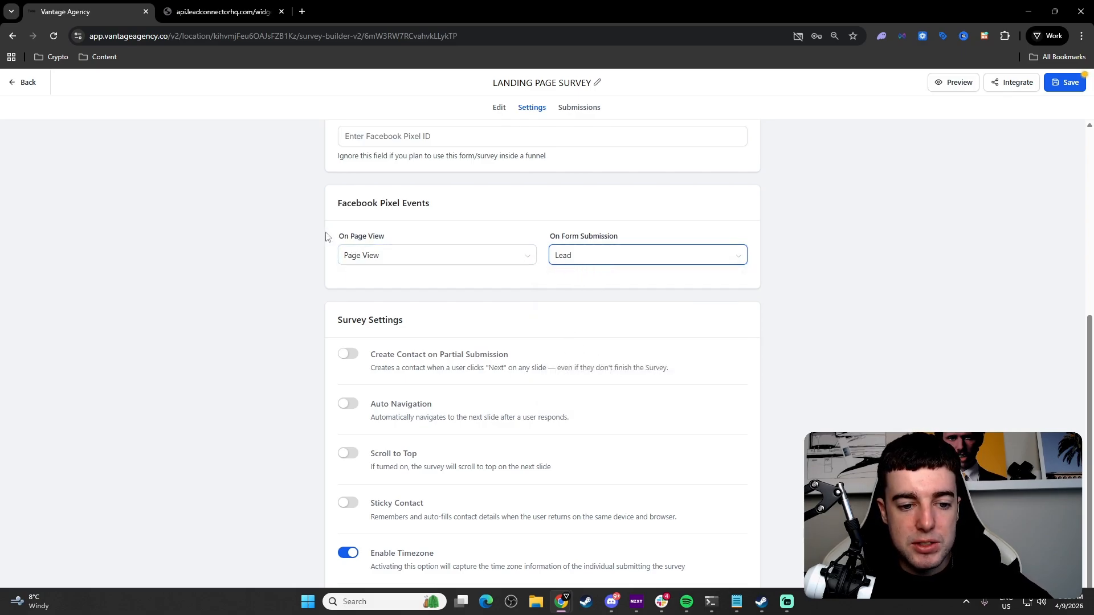
- Enable Auto Navigation, Sticky Contact and Use GDPR Compliant Font in the survey settings, and save the survey
scroll(433, 256, "down", 1)
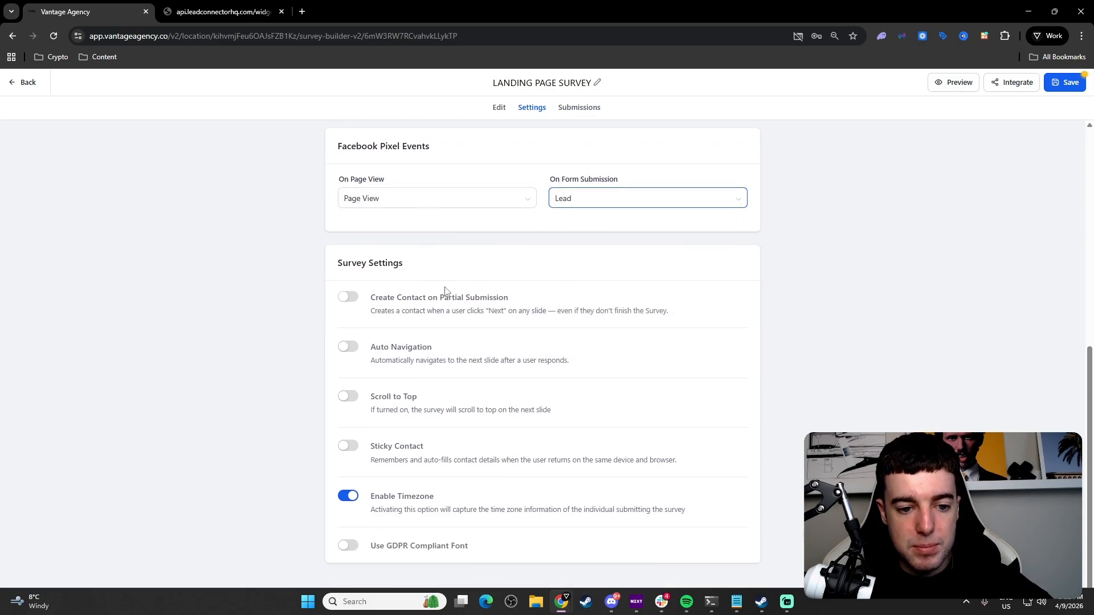
triple_click(411, 301)
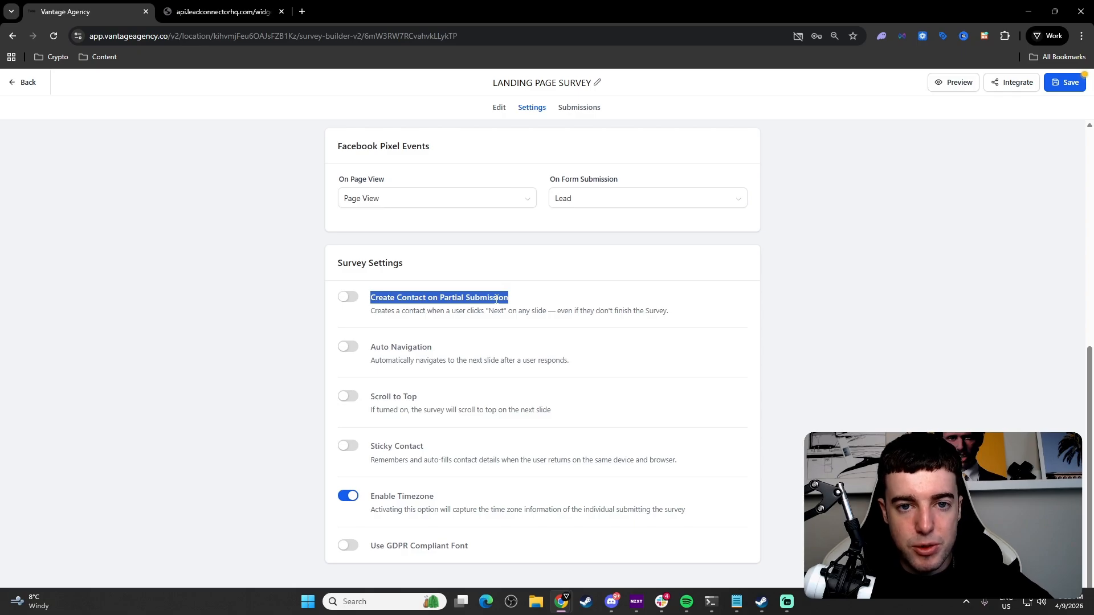
left_click(517, 304)
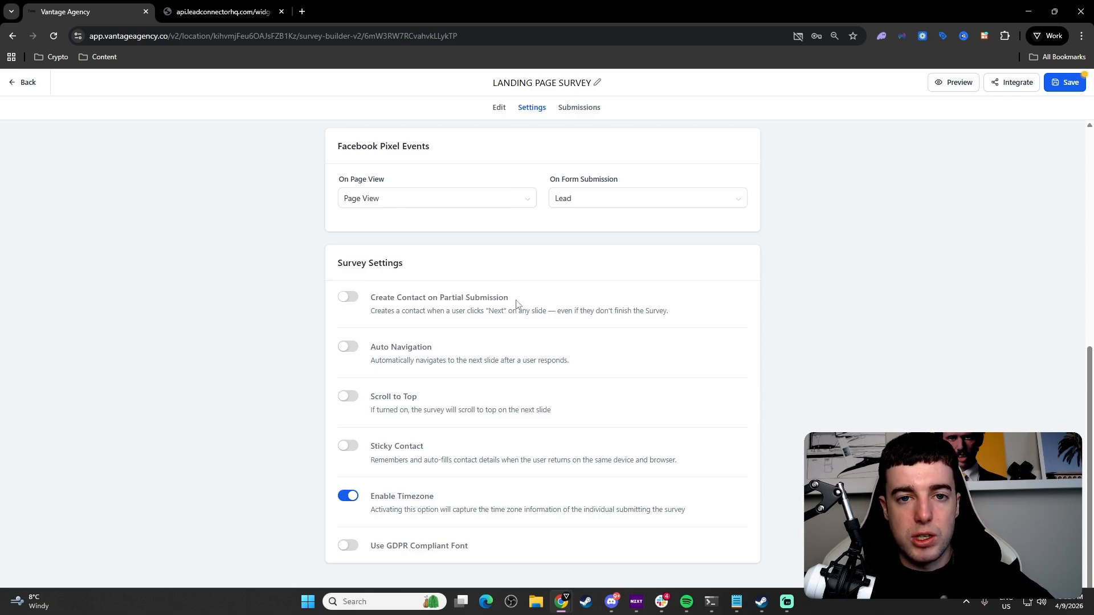
triple_click(515, 304)
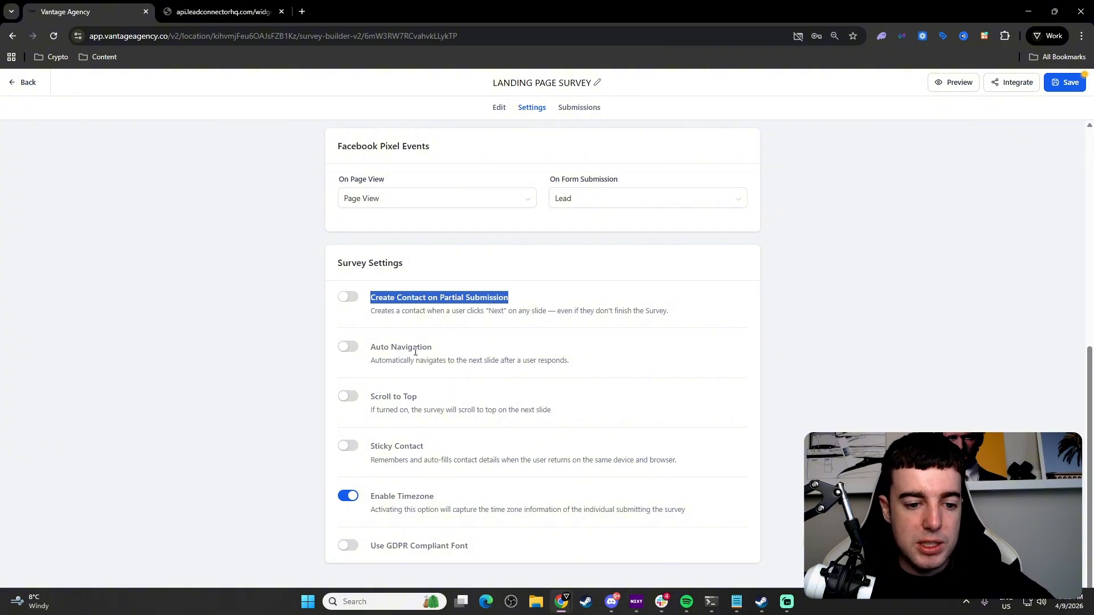
left_click(351, 346)
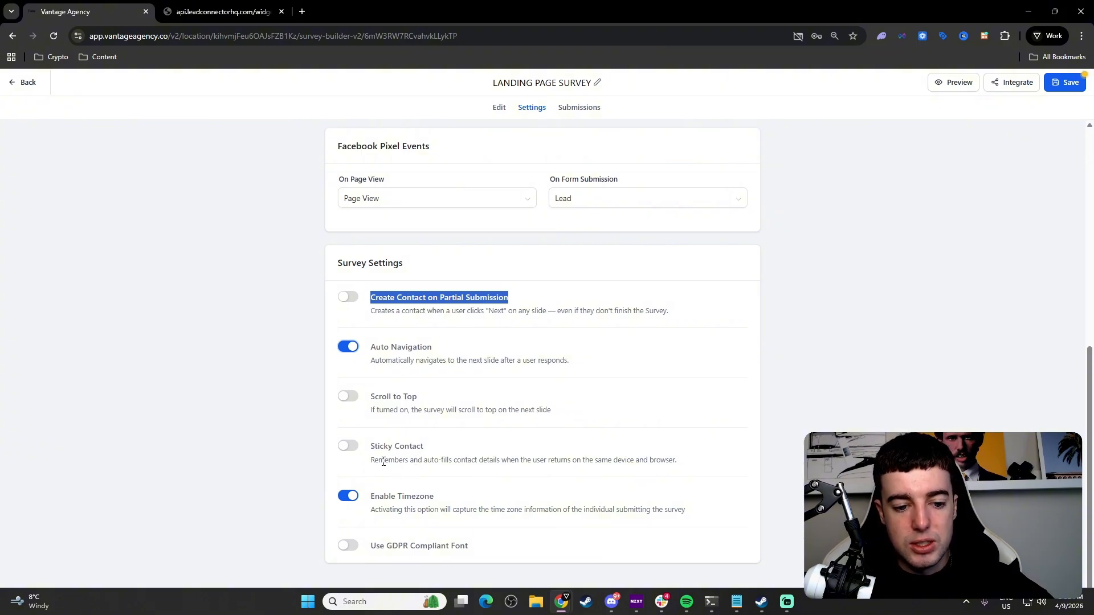
left_click(349, 448)
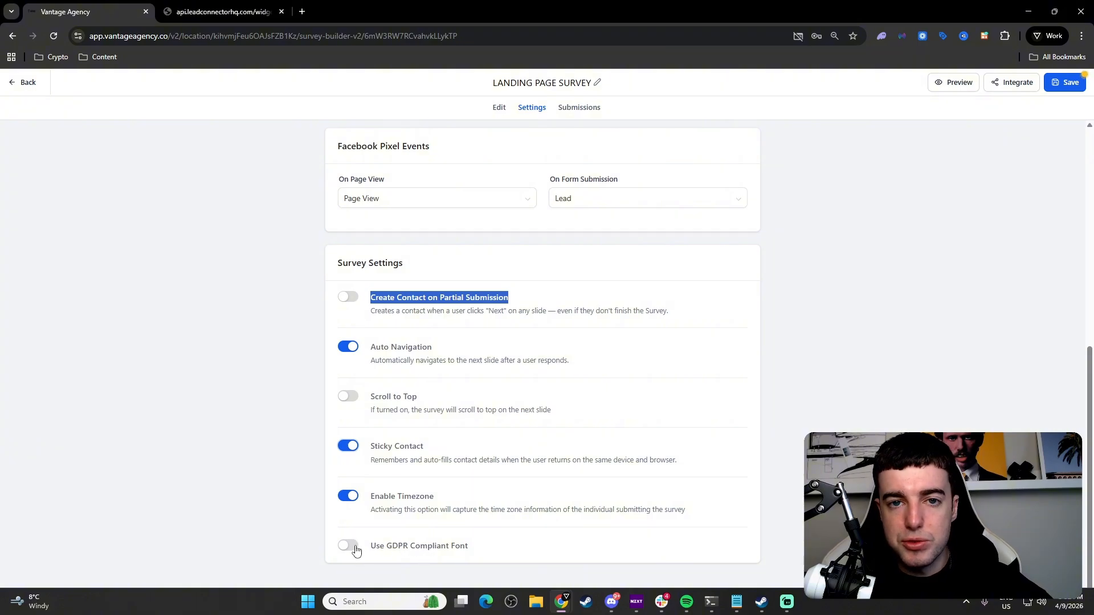
left_click(348, 546)
scroll(567, 501, "up", 7)
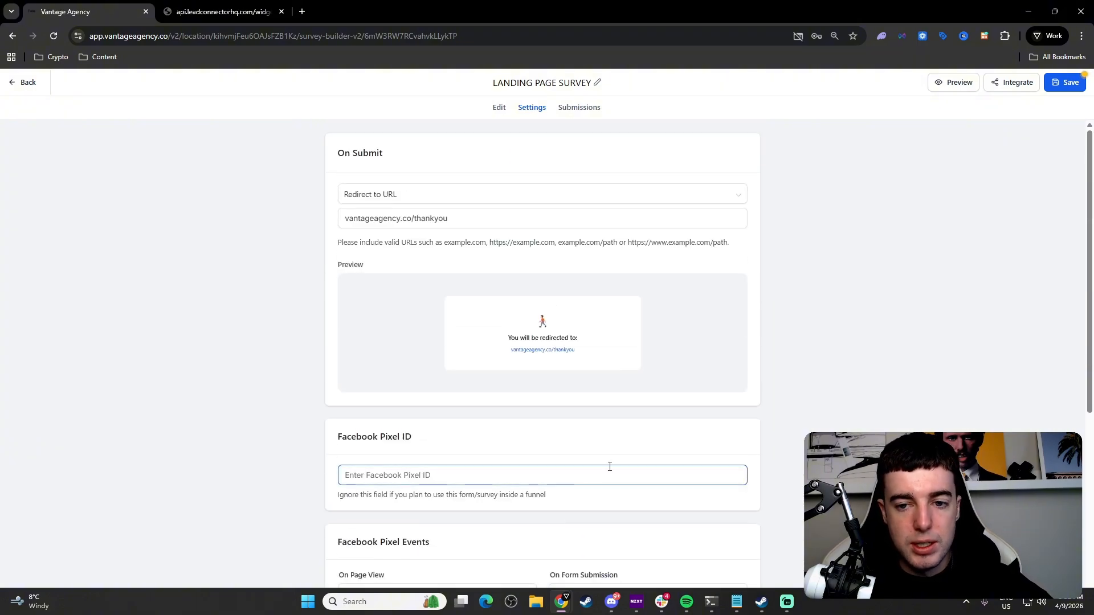
left_click(1071, 84)
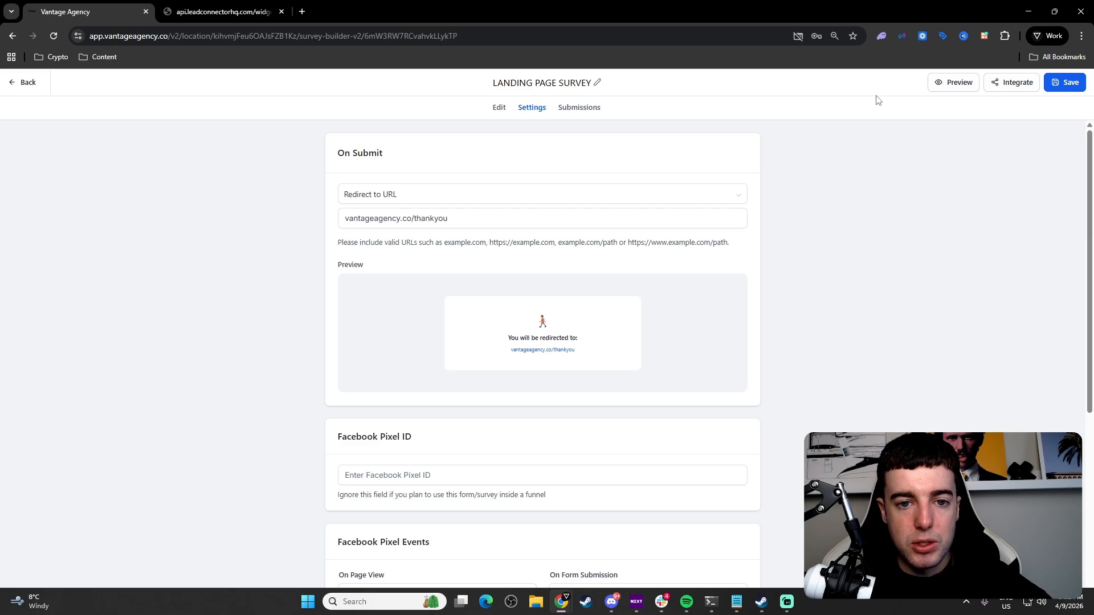
- View the survey's iframe embed code, highlight the iframe snippet and close the embed window
left_click(1007, 90)
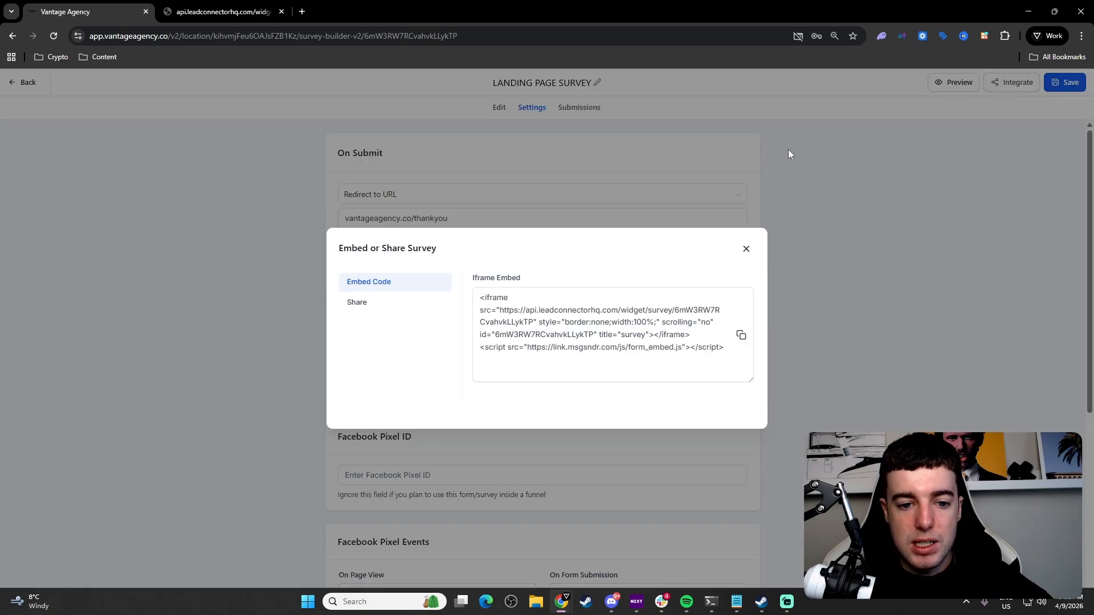
left_click(605, 323)
triple_click(501, 308)
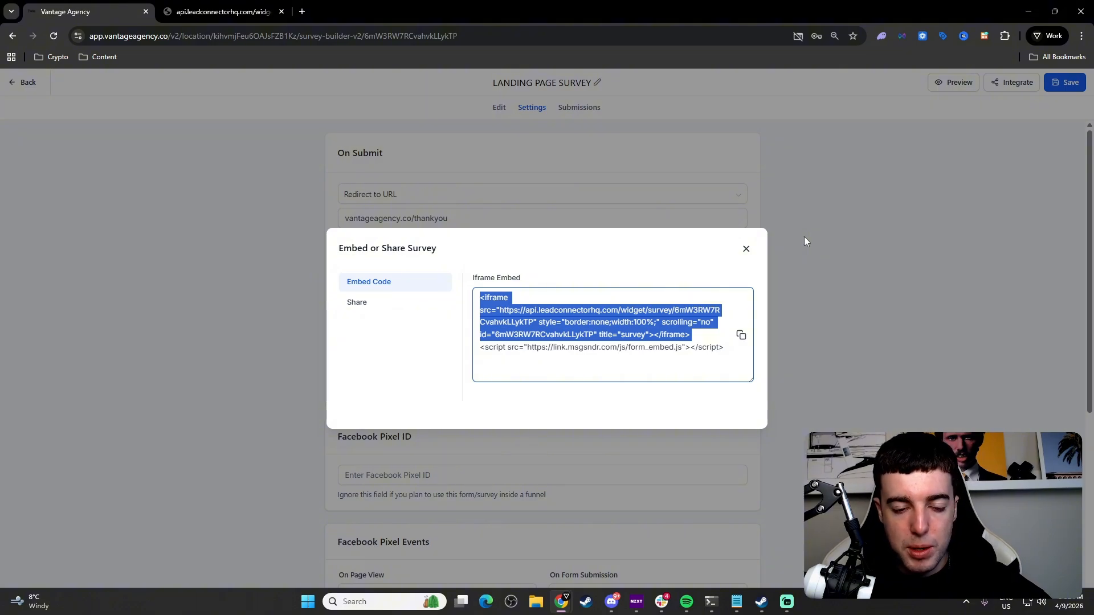
left_click(747, 249)
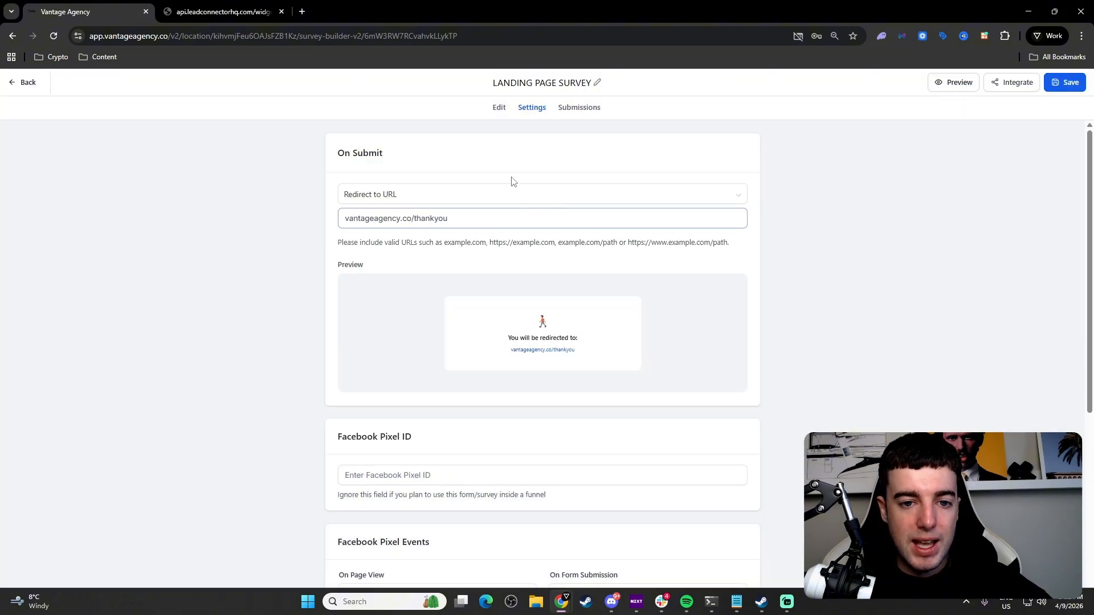
- Return to the survey builder and review the slides from the name fields through to the phone slide
left_click(499, 107)
scroll(485, 197, "down", 5)
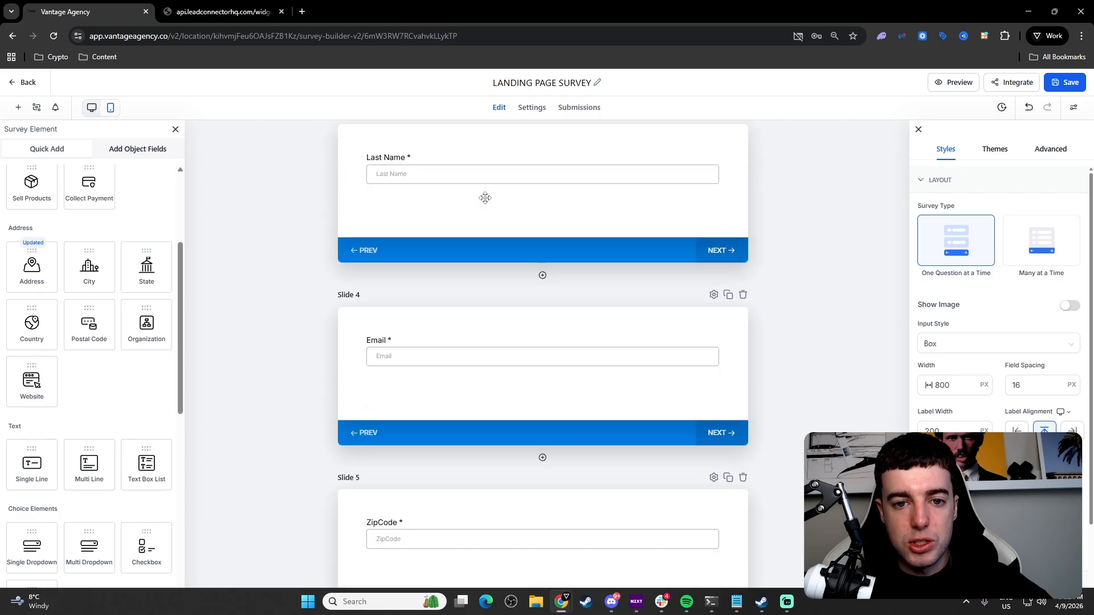
scroll(486, 198, "down", 5)
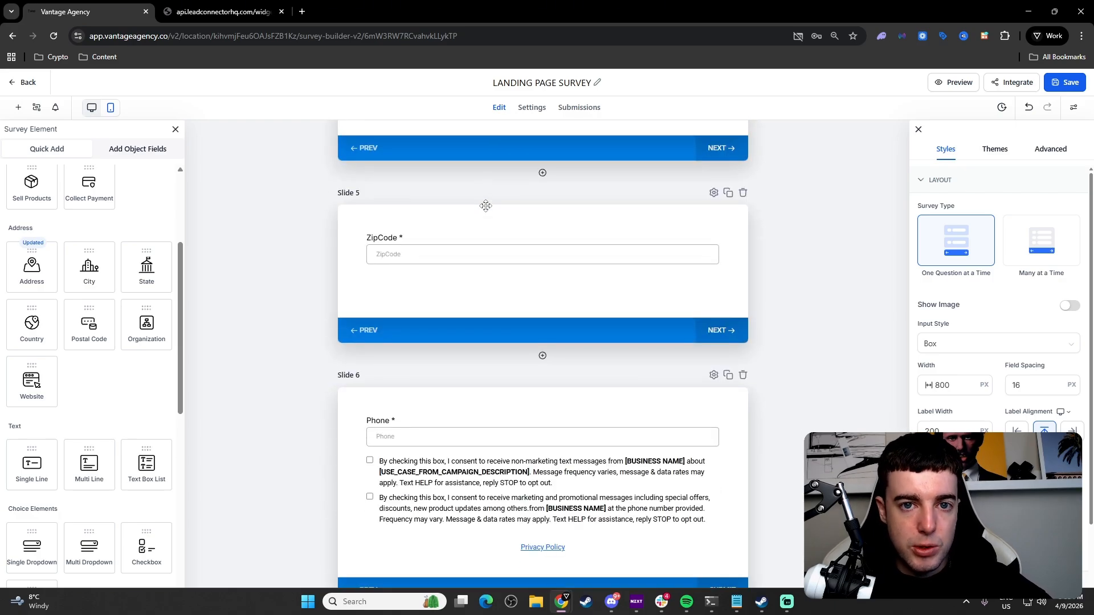
scroll(485, 205, "up", 13)
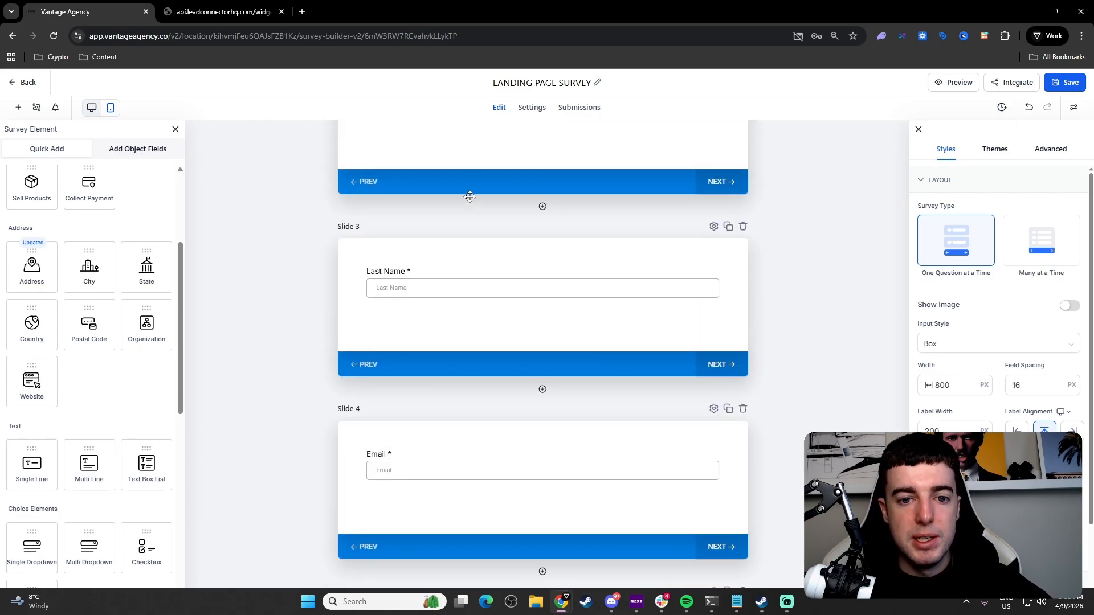